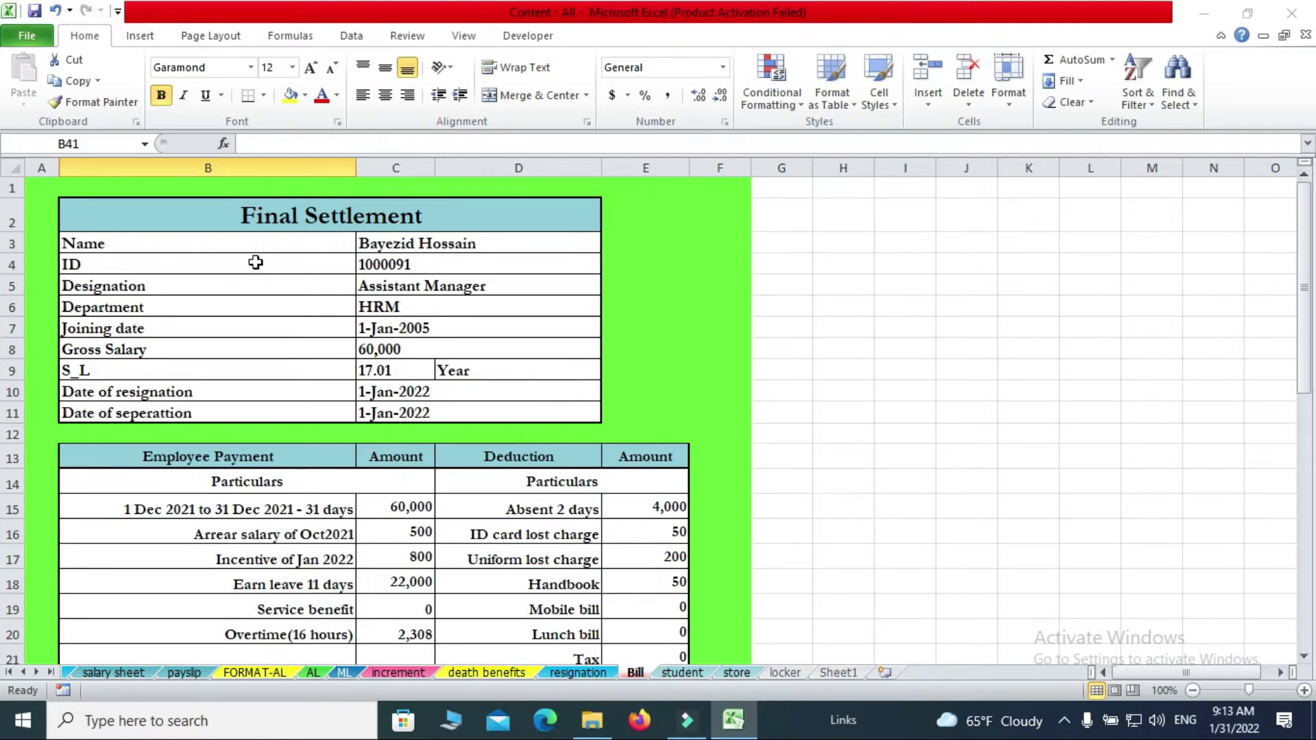
Step: Review the Final Settlement header fields in B3:B11, from Name through joining date, gross salary and service length to the separation date
left_click(286, 245)
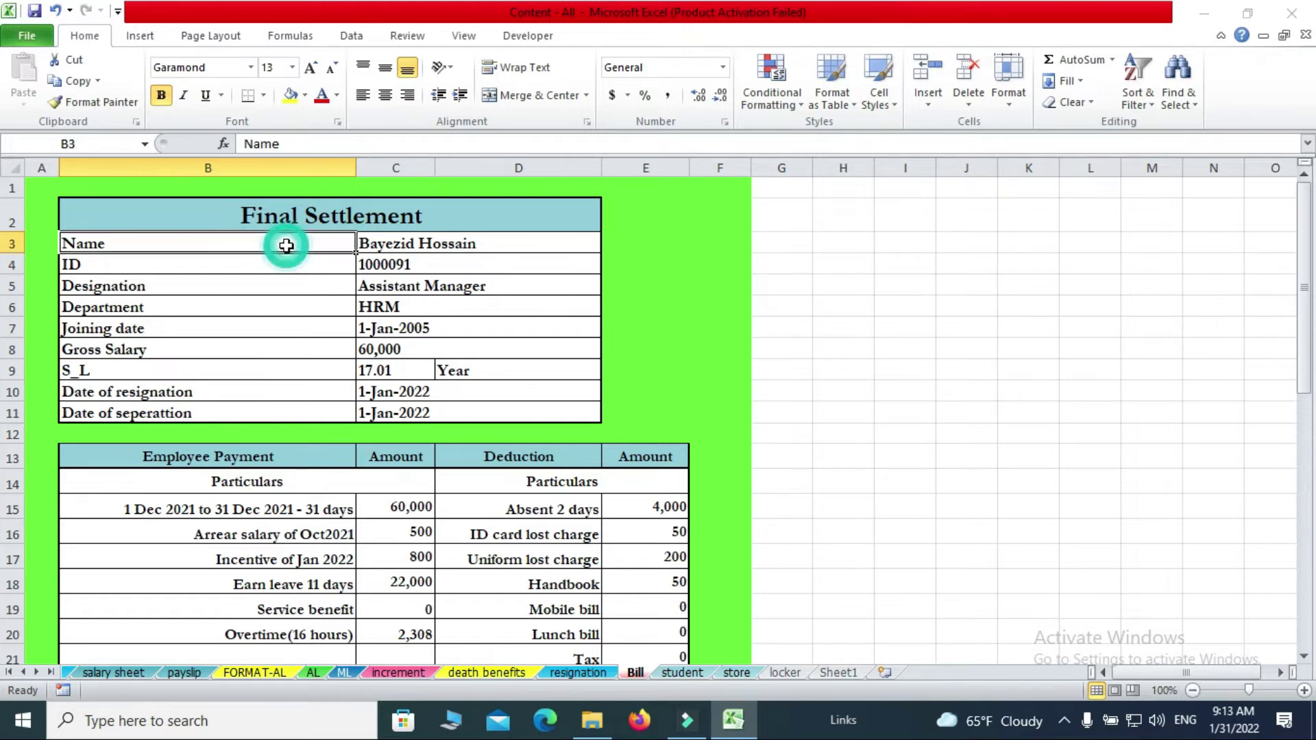
left_click(277, 261)
left_click(272, 293)
left_click(268, 307)
left_click(275, 331)
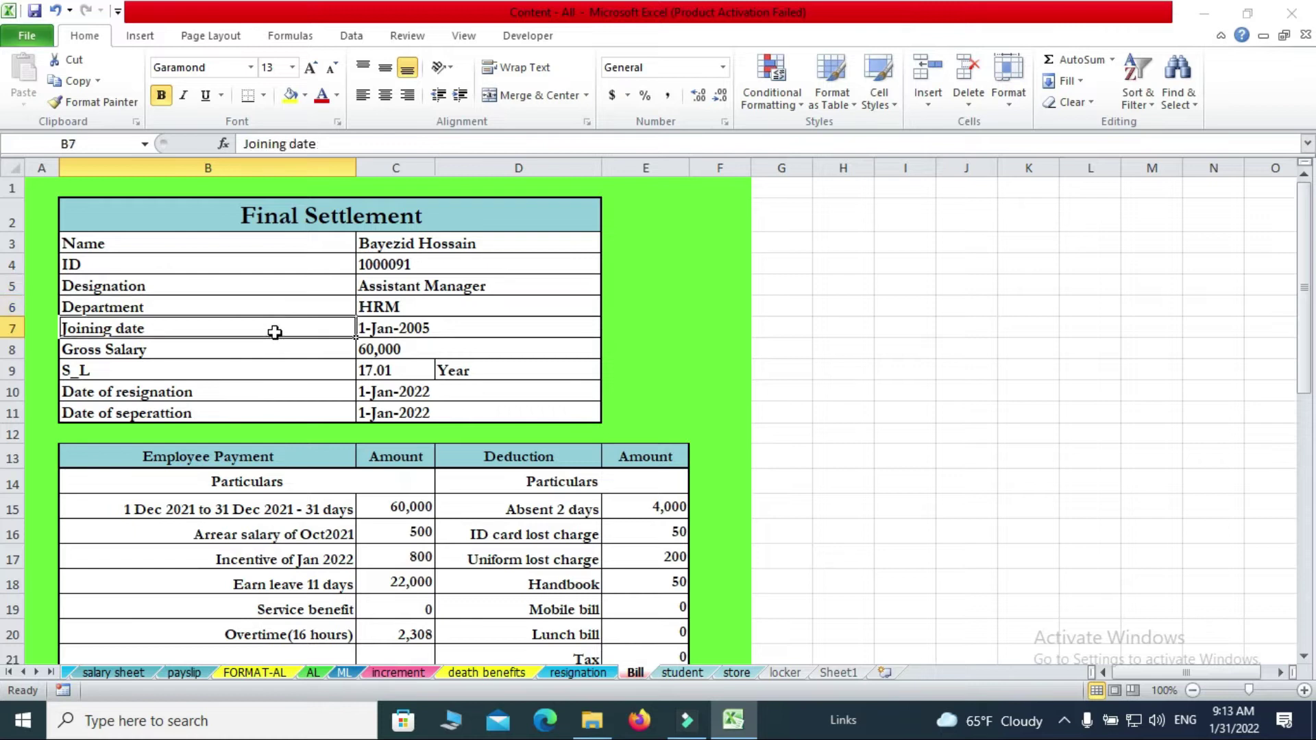
left_click(265, 353)
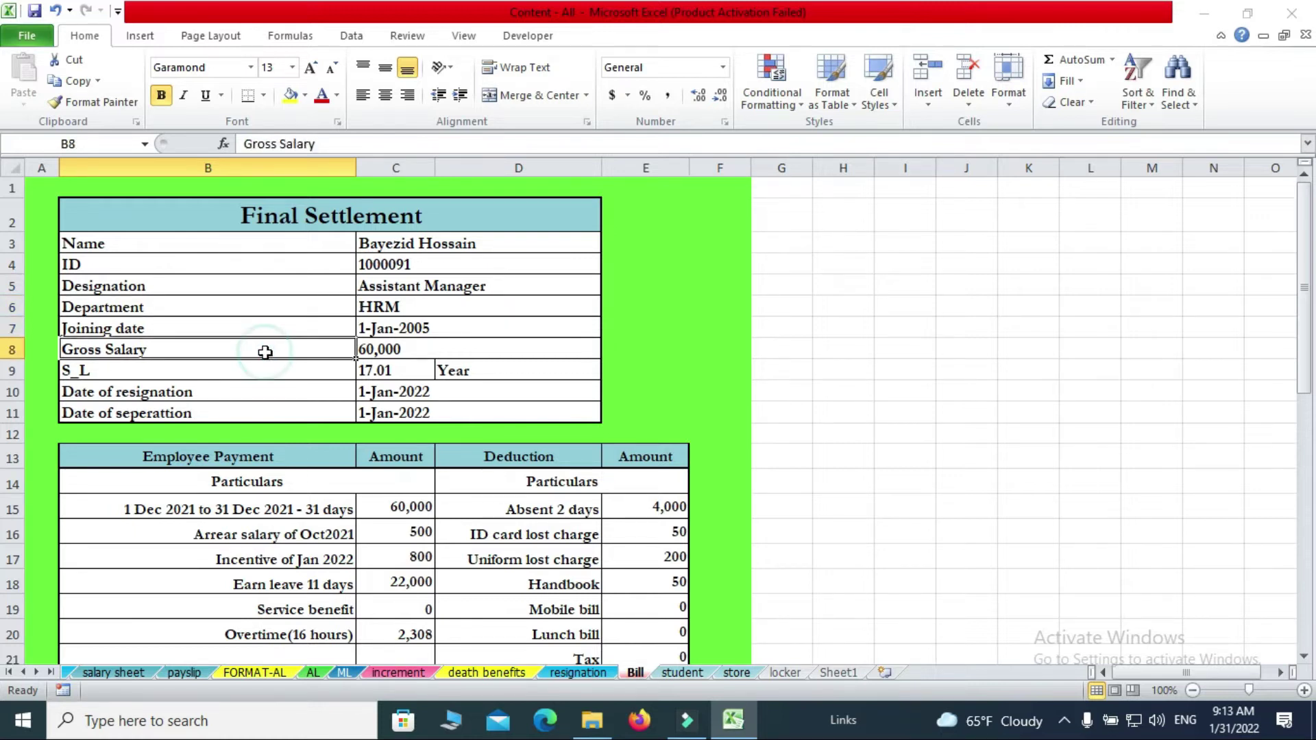
left_click(237, 371)
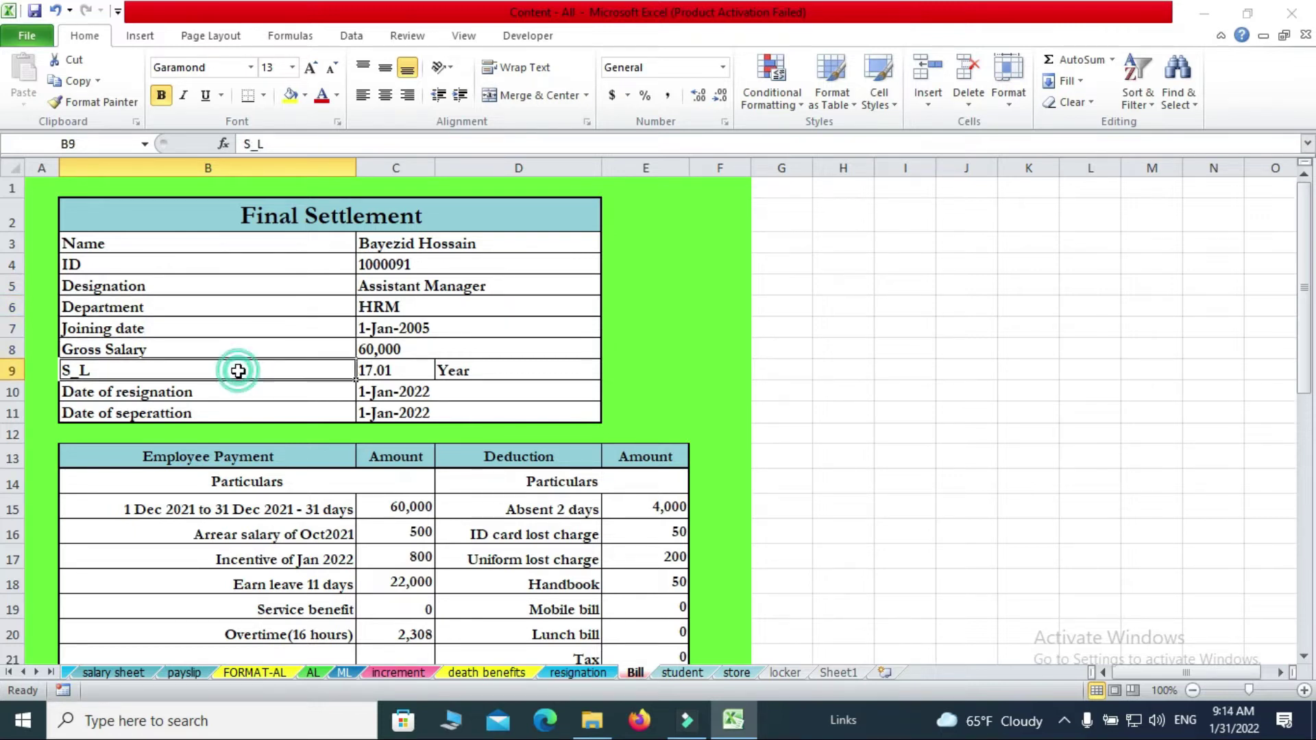
left_click(228, 392)
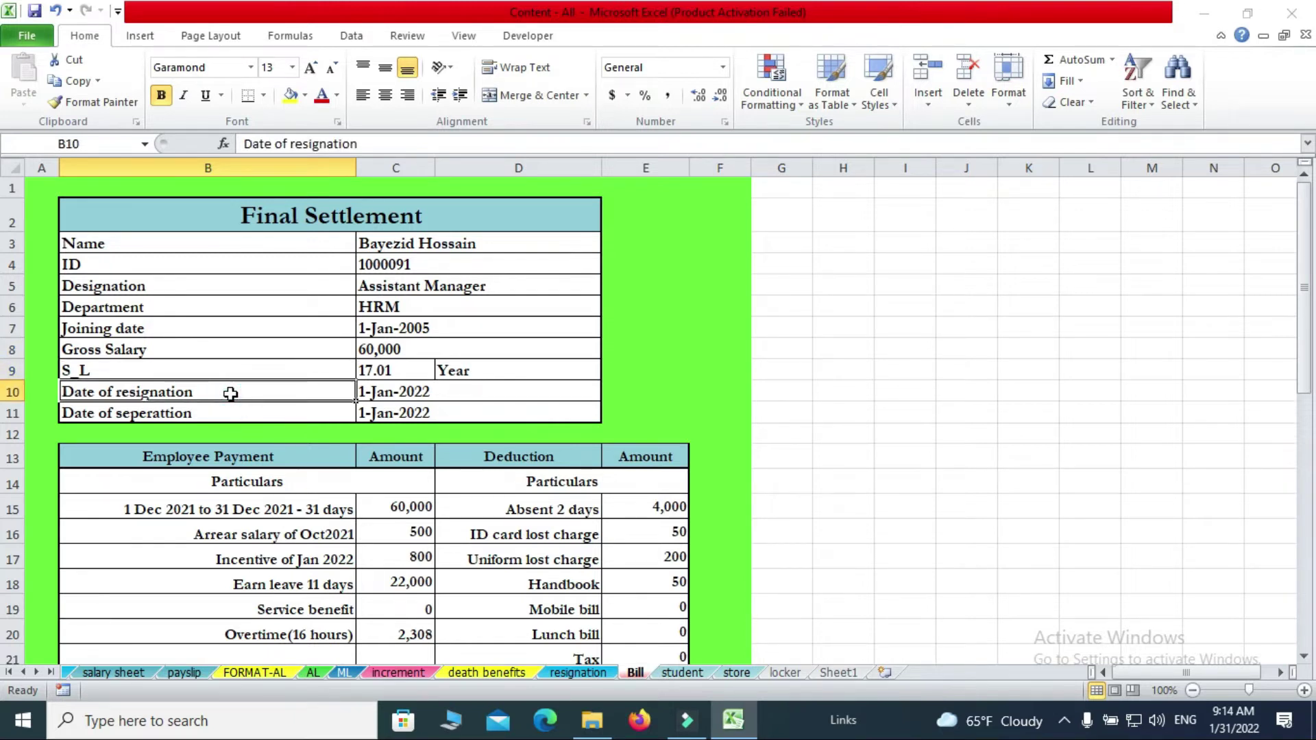
left_click(230, 414)
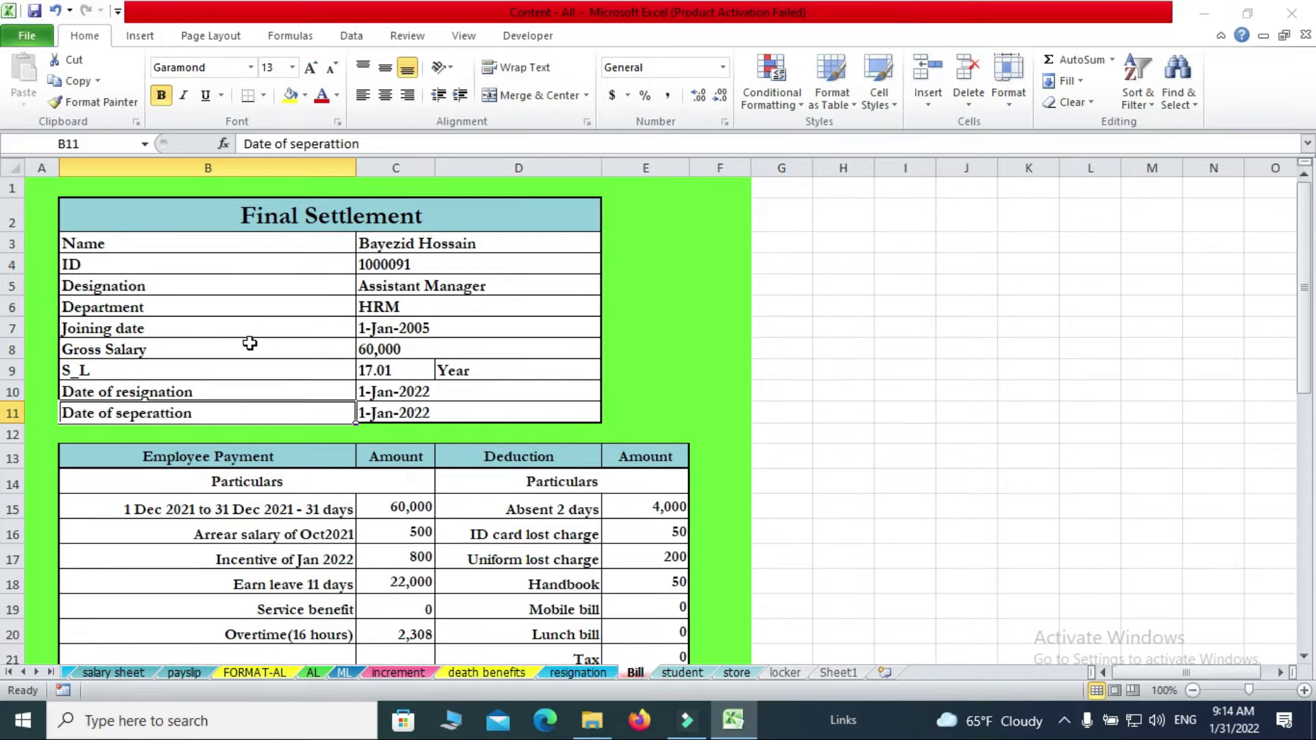
Step: Examine the layout of the settlement table: the Employee Payment and Deduction headings, their Amount columns and the particulars under each
scroll(359, 351, "down", 1)
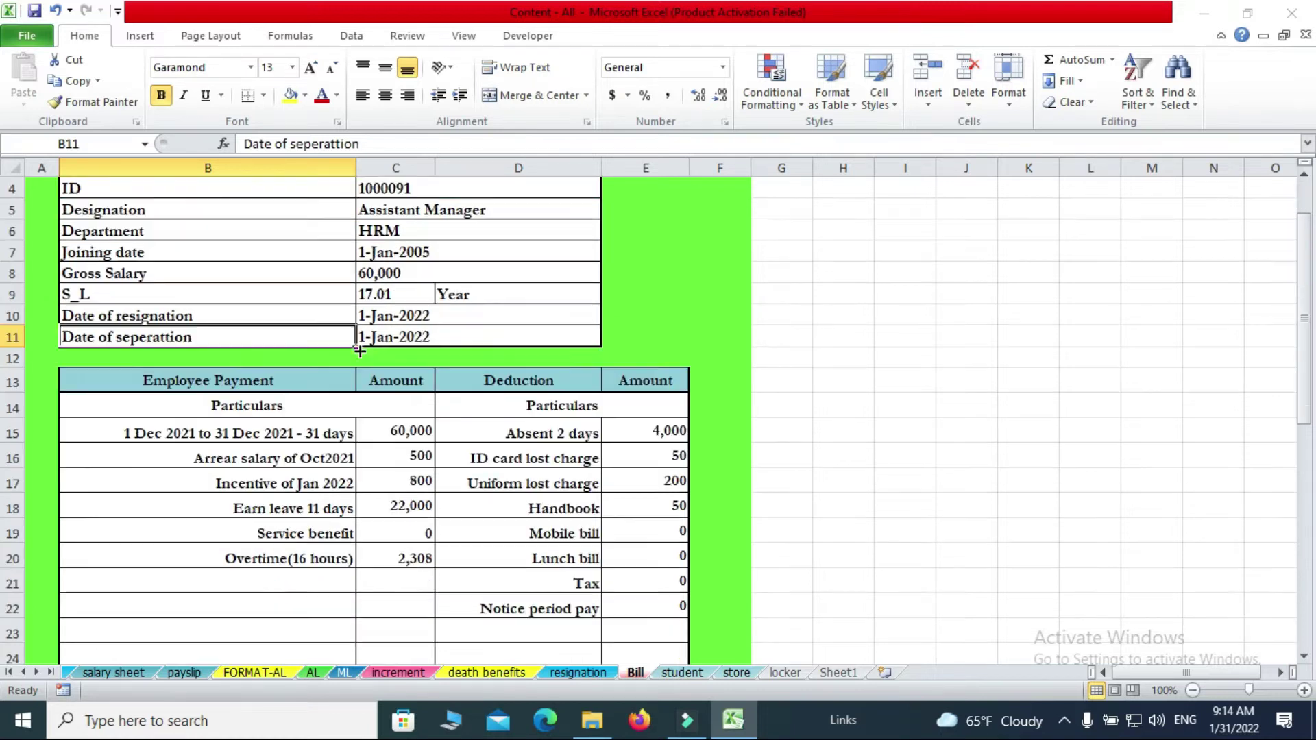
left_click(223, 379)
left_click(259, 379)
left_click(396, 377)
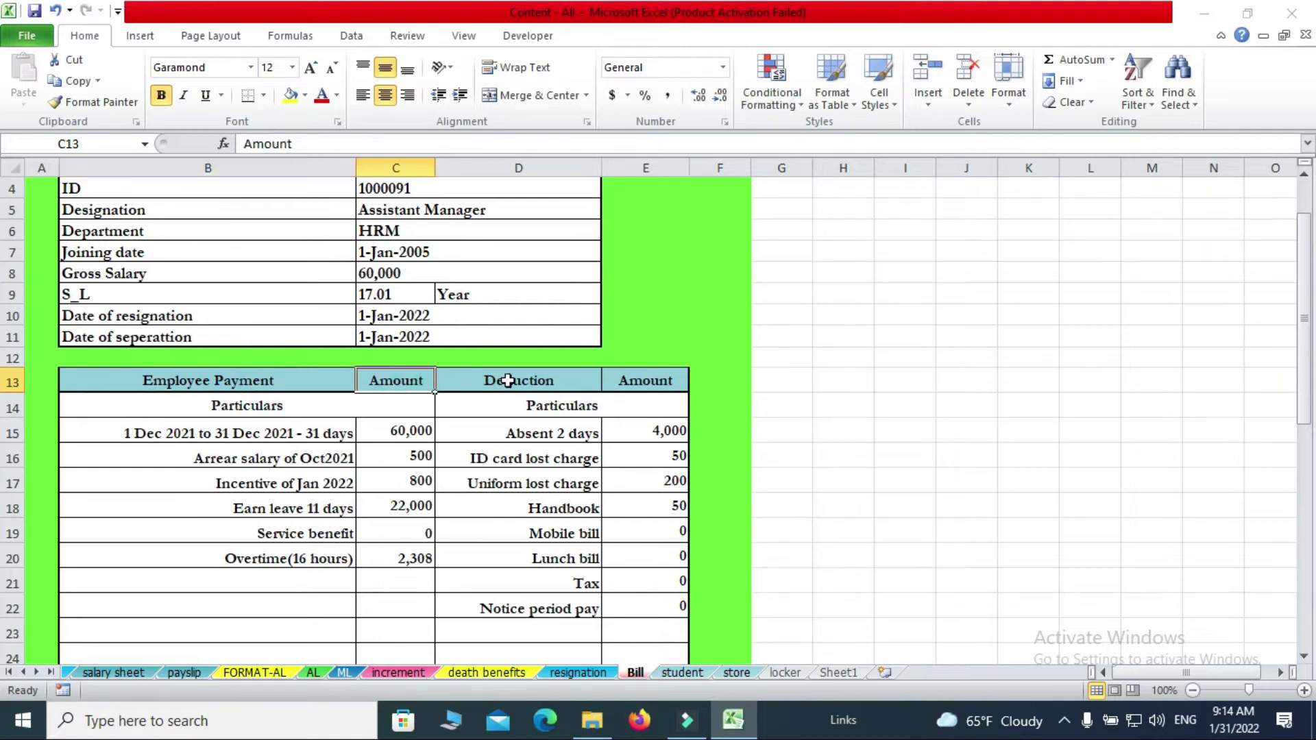
left_click(544, 383)
left_click(663, 386)
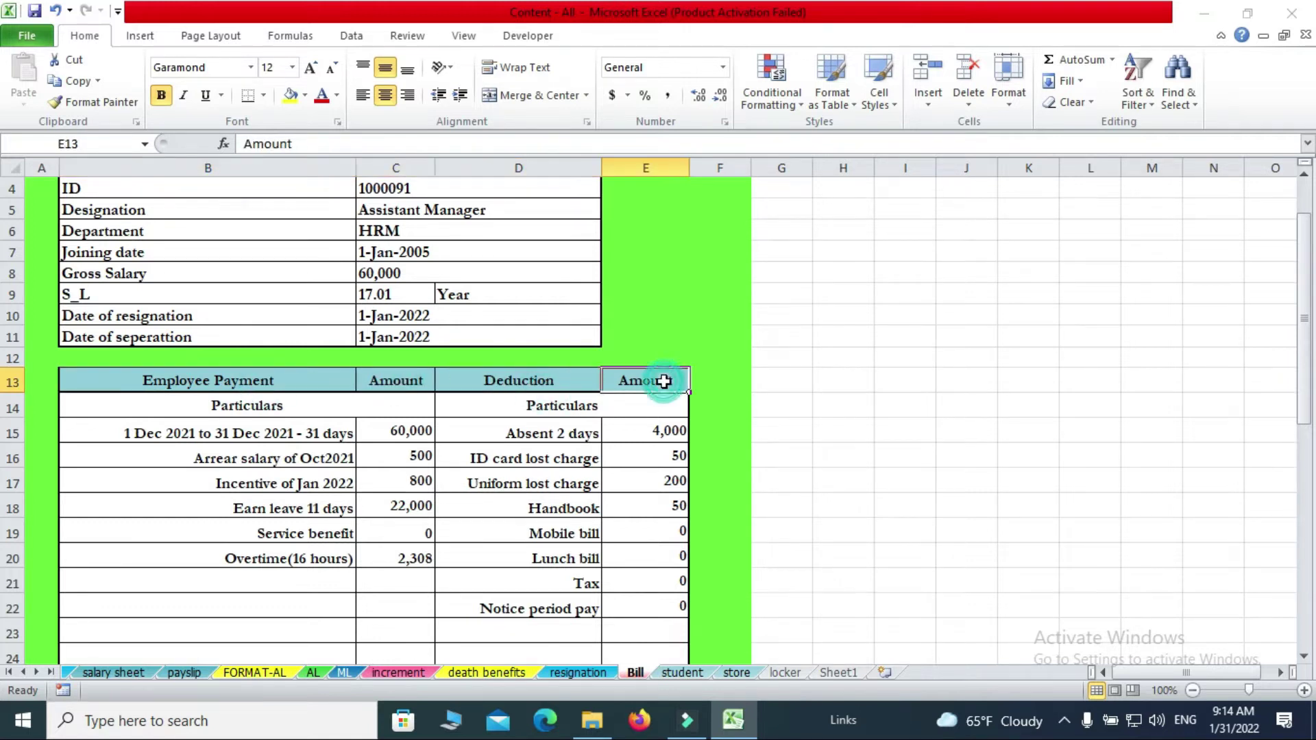
left_click_drag(305, 380, 268, 577)
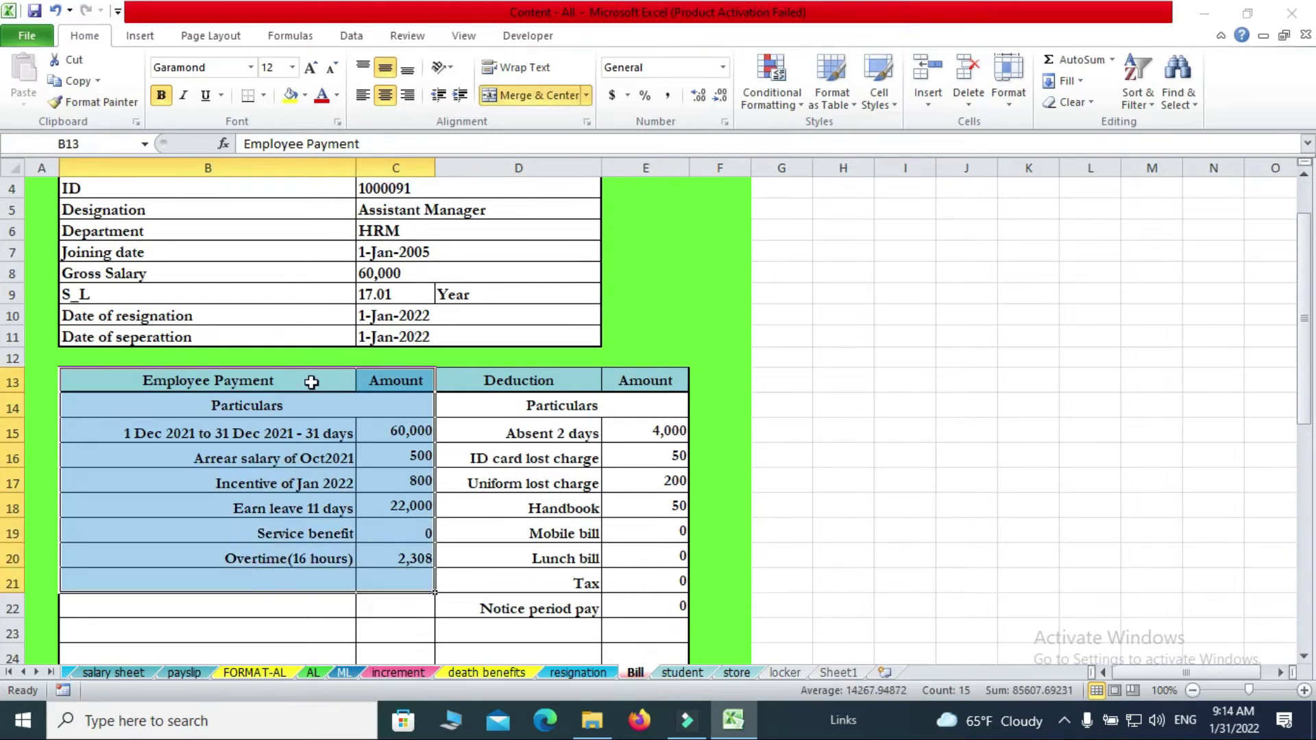
left_click(308, 434)
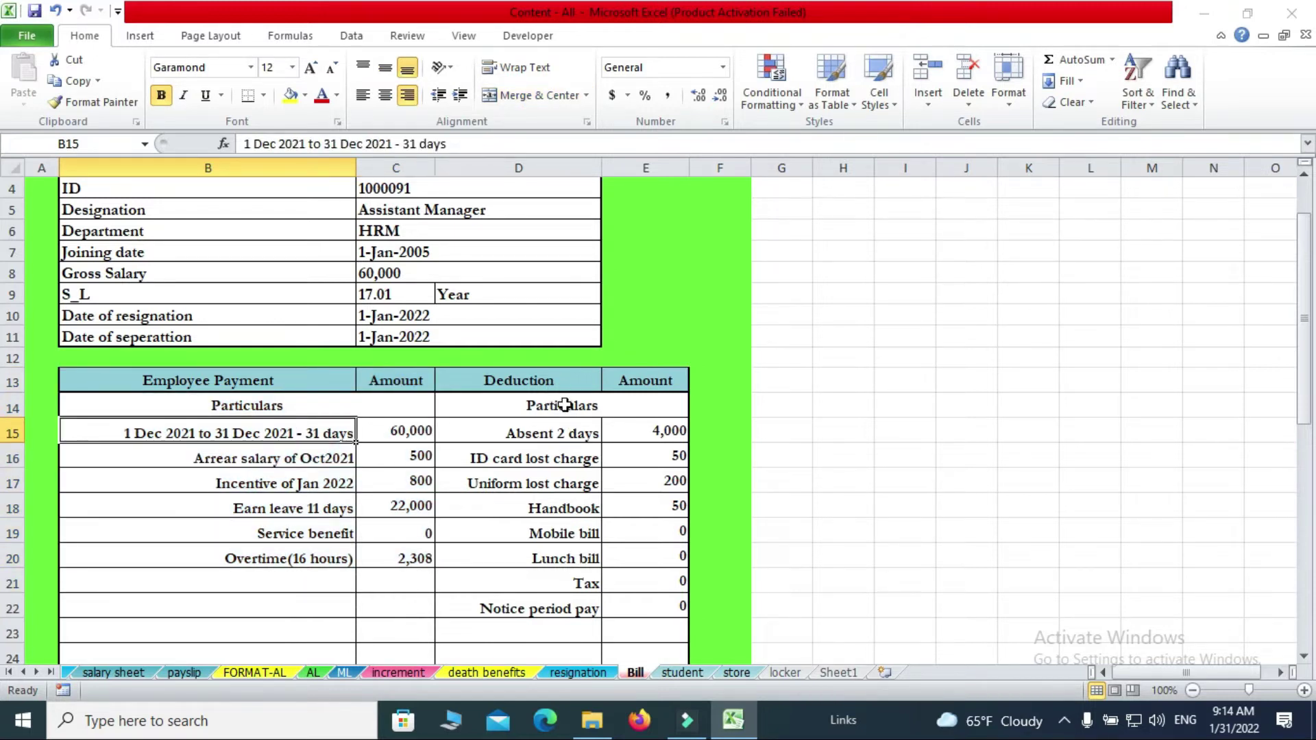
left_click_drag(567, 408, 612, 609)
left_click(582, 452)
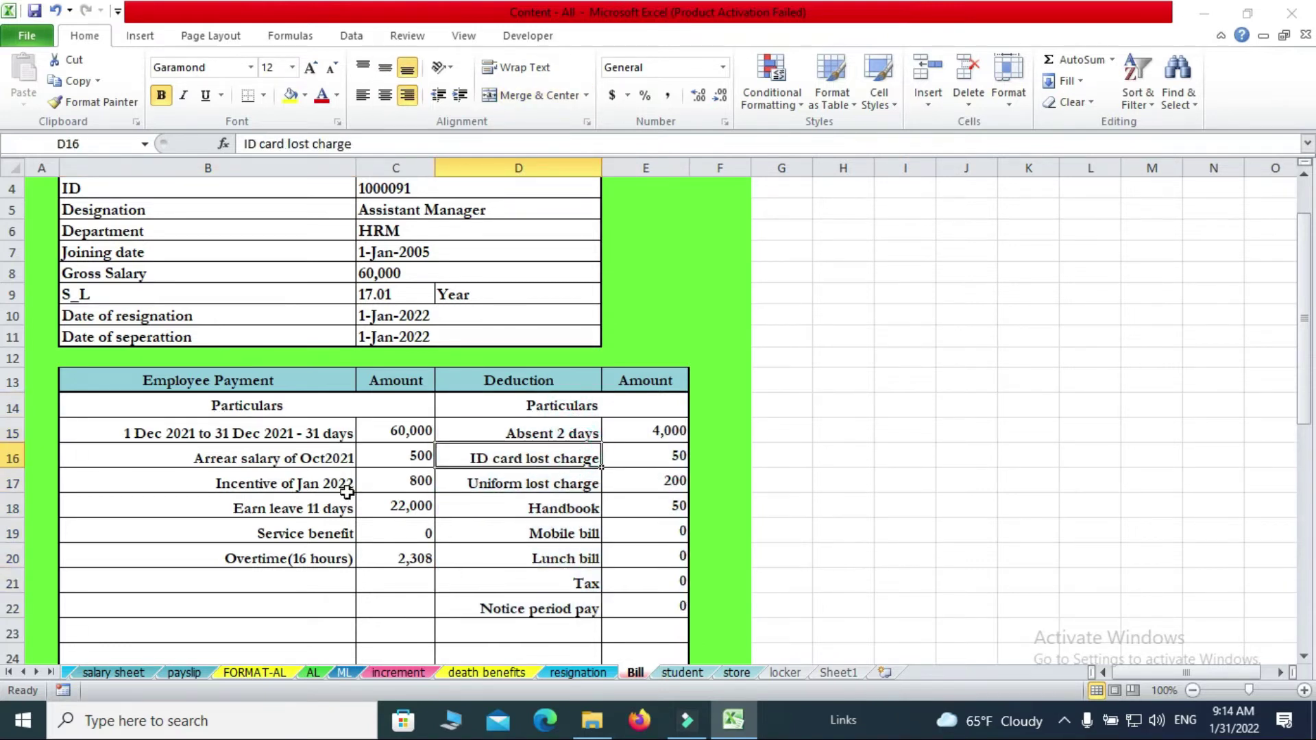
Step: Check the employee's date of resignation and date of separation in C10 and C11
scroll(261, 296, "up", 1)
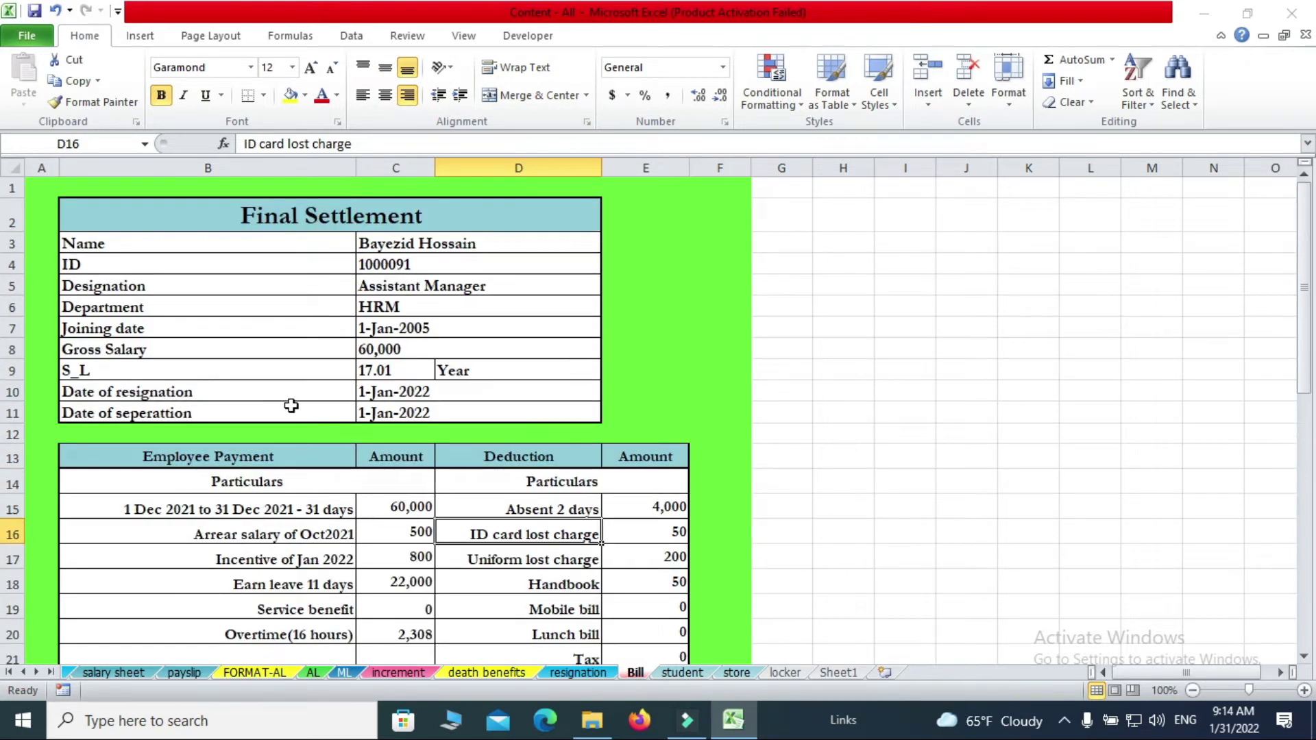
left_click(388, 395)
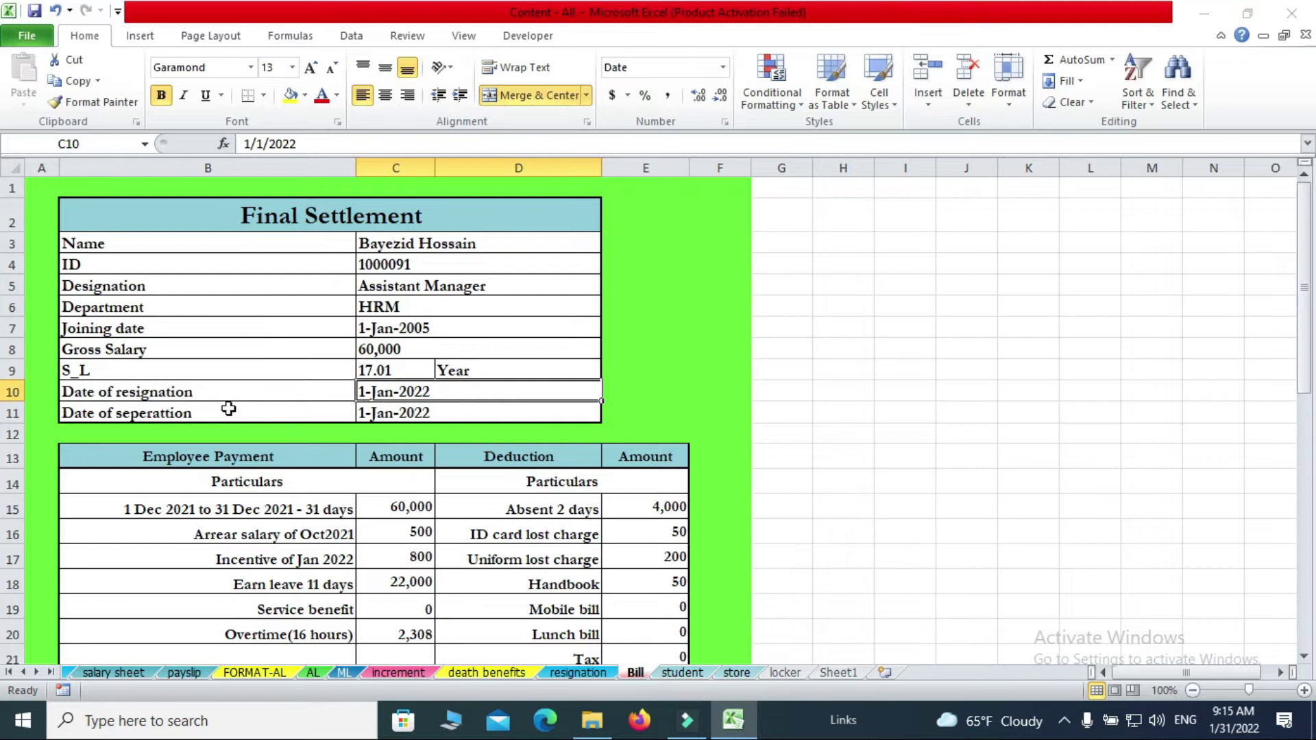
left_click(388, 410)
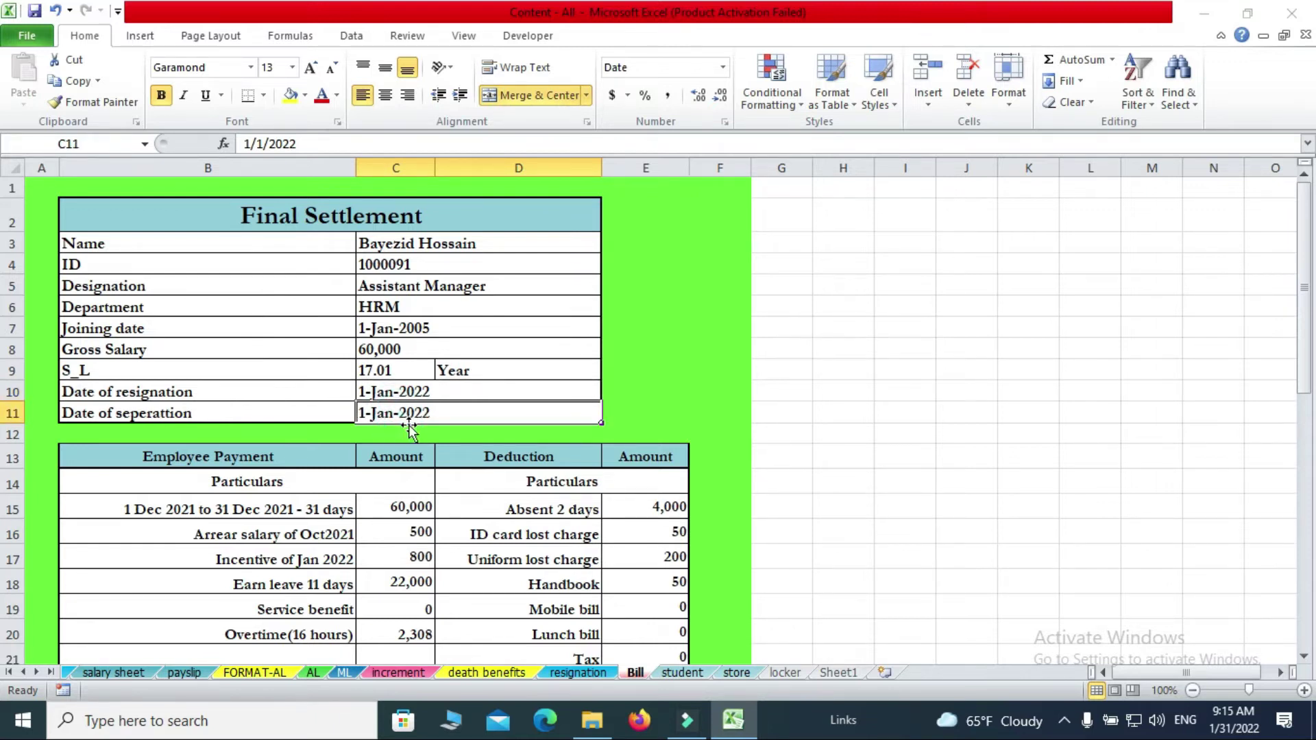
Step: Inspect the employee payment items in rows 15 to 20, including the formulas behind the December salary, earn leave and overtime amounts
scroll(429, 419, "down", 1)
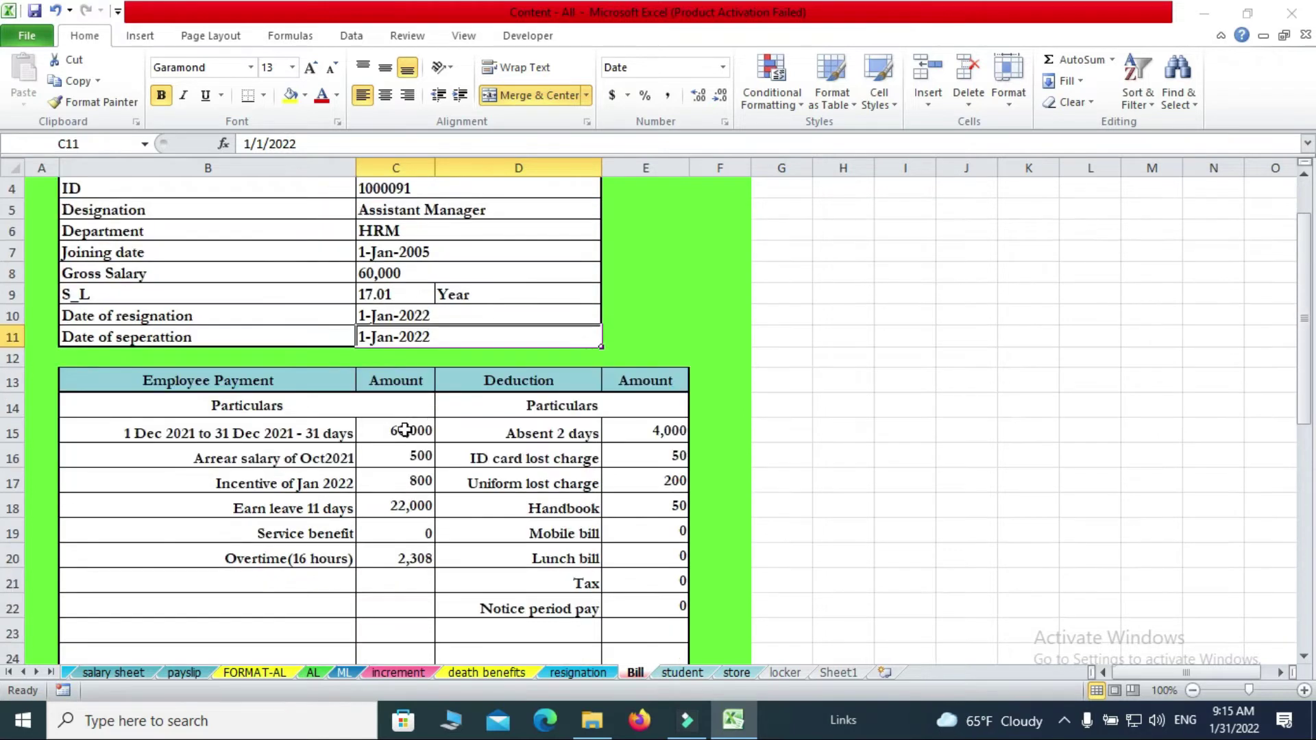
left_click(270, 434)
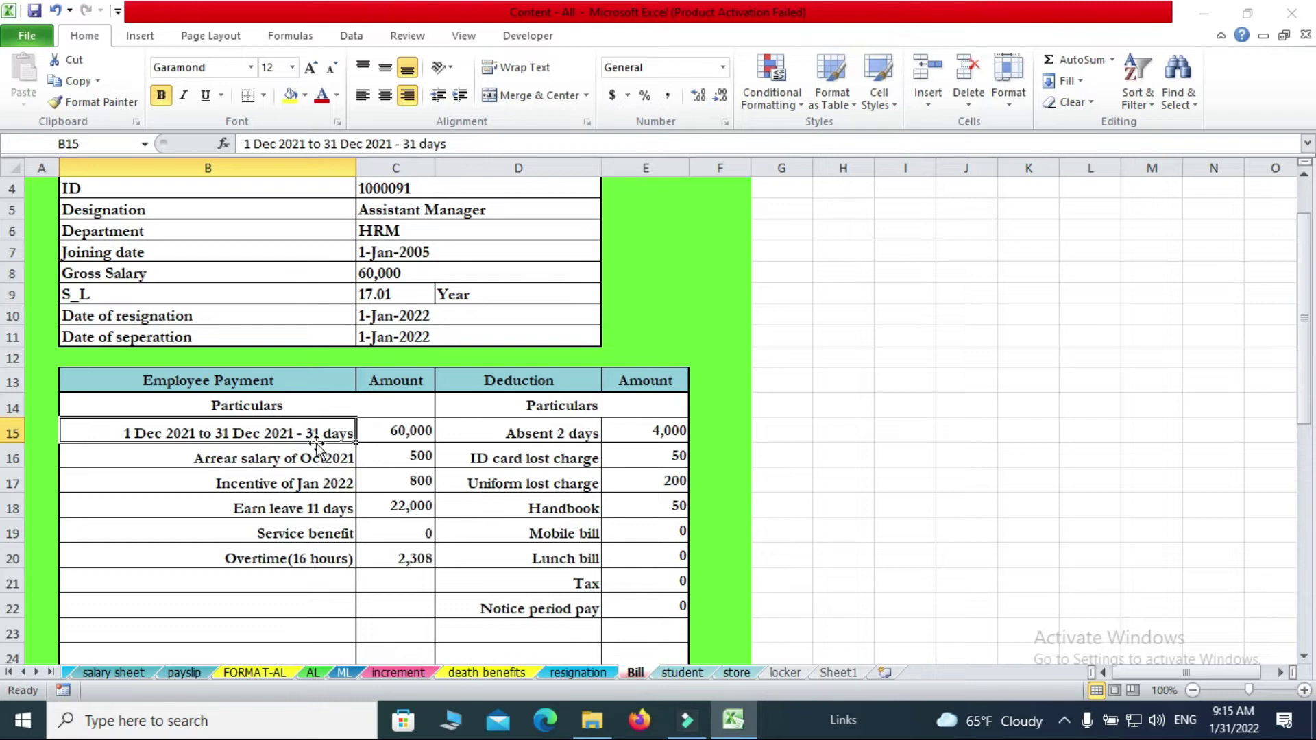
left_click(408, 430)
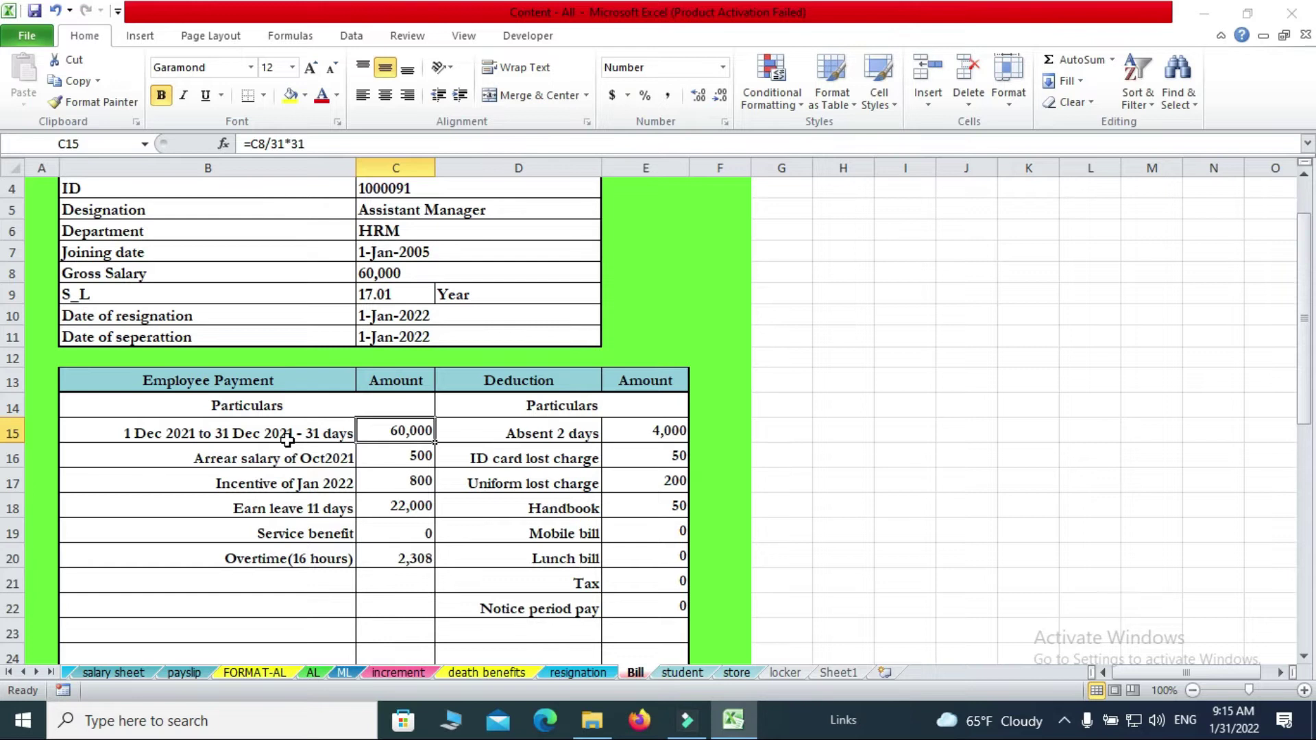
left_click(414, 457)
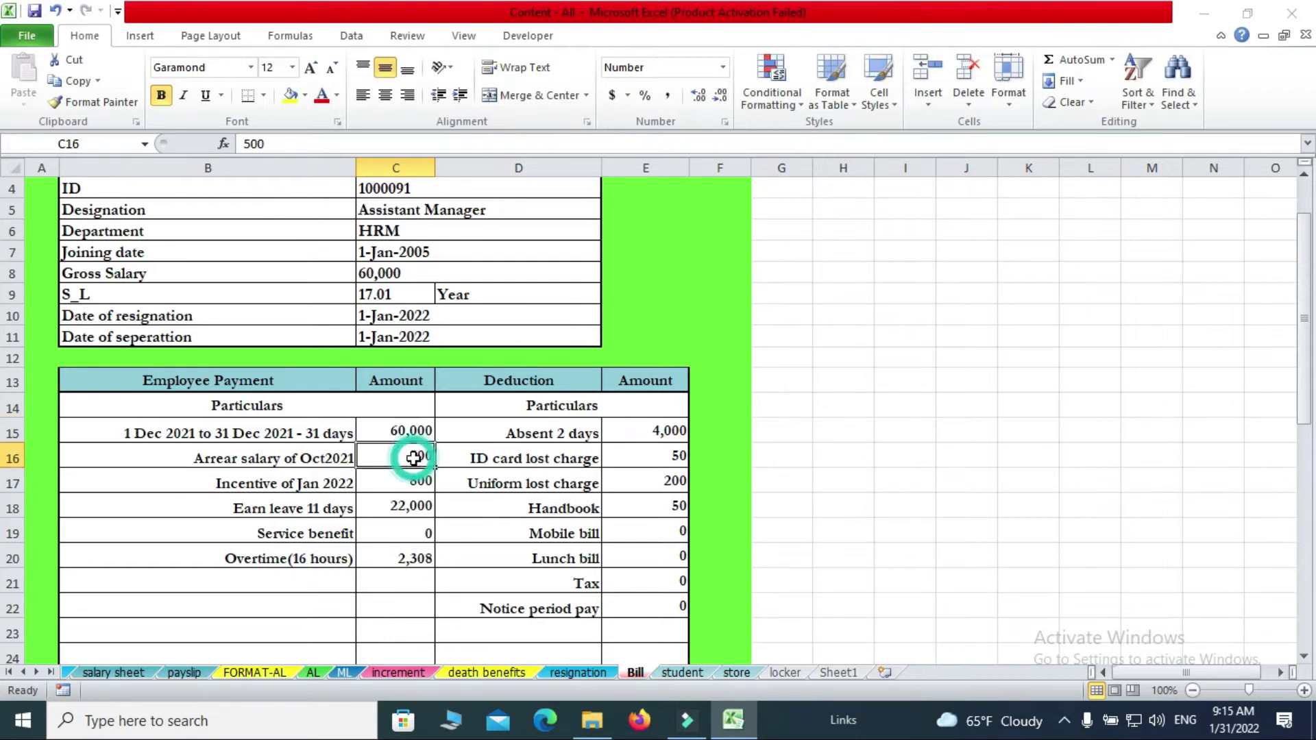
left_click(296, 473)
left_click(308, 510)
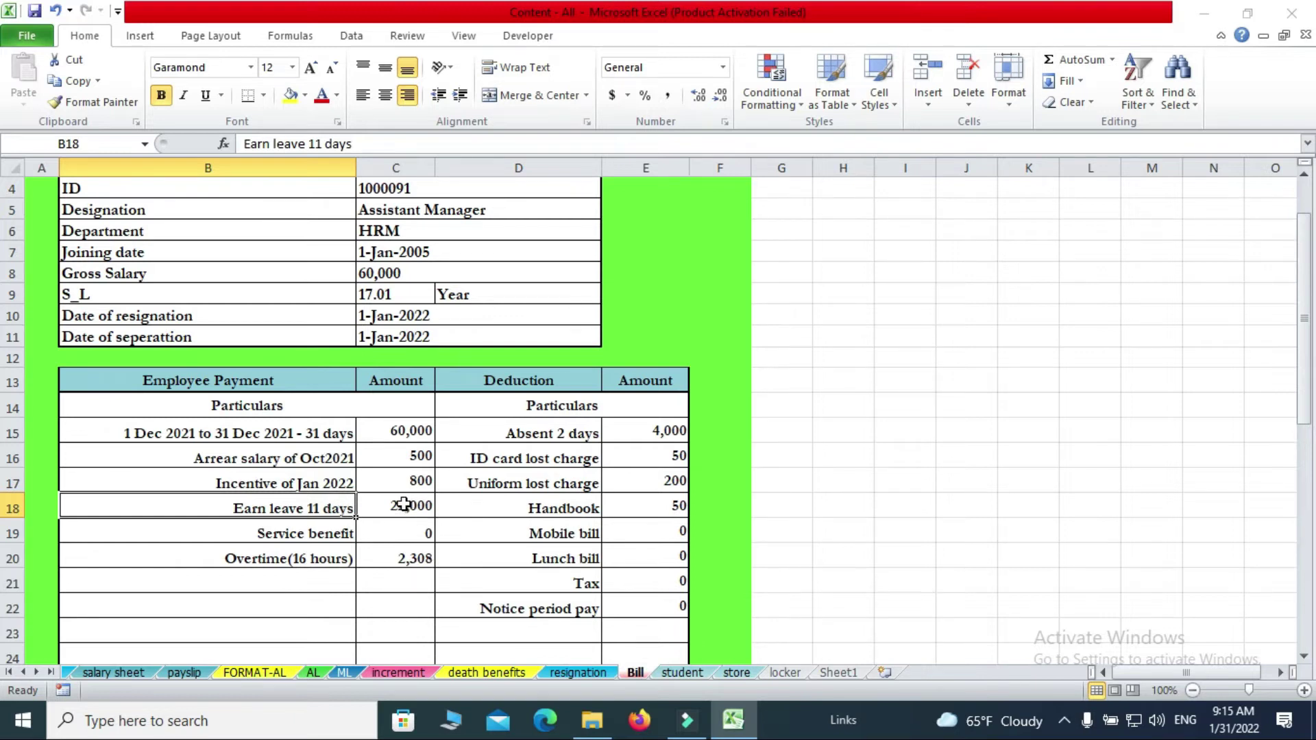
left_click(409, 508)
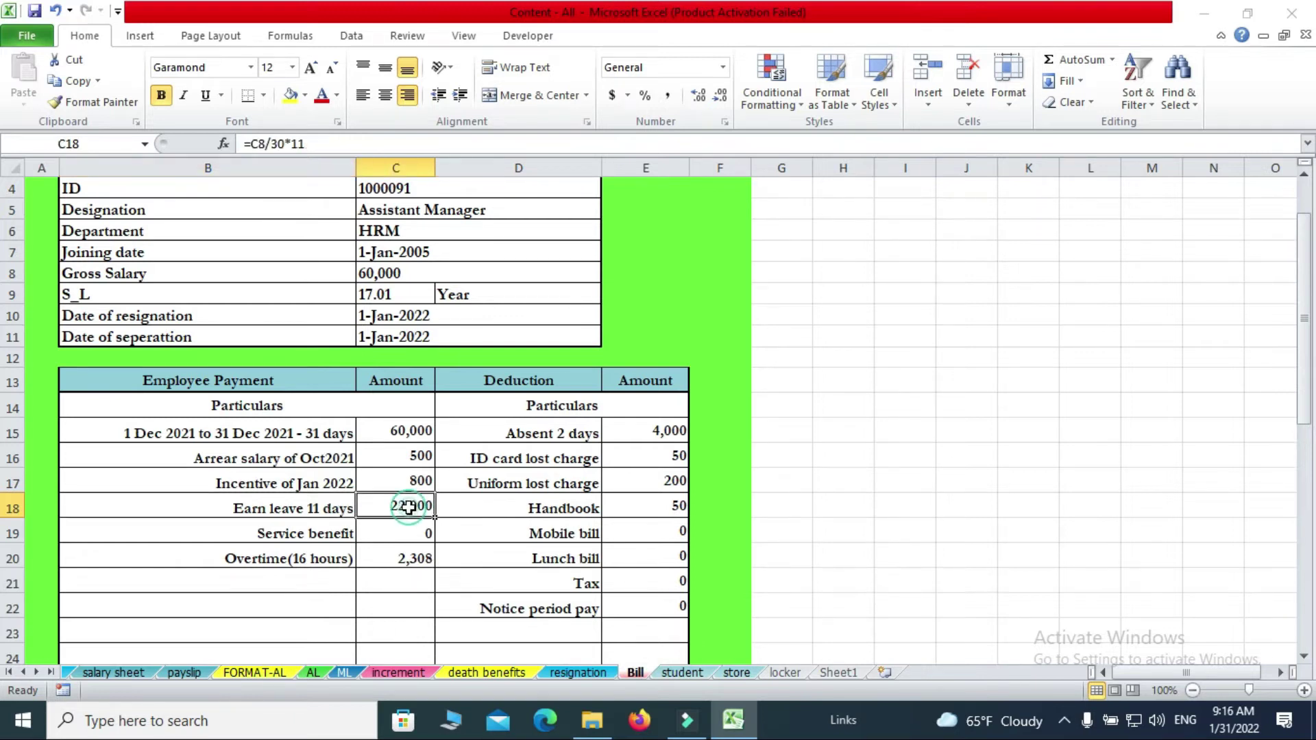
left_click(329, 539)
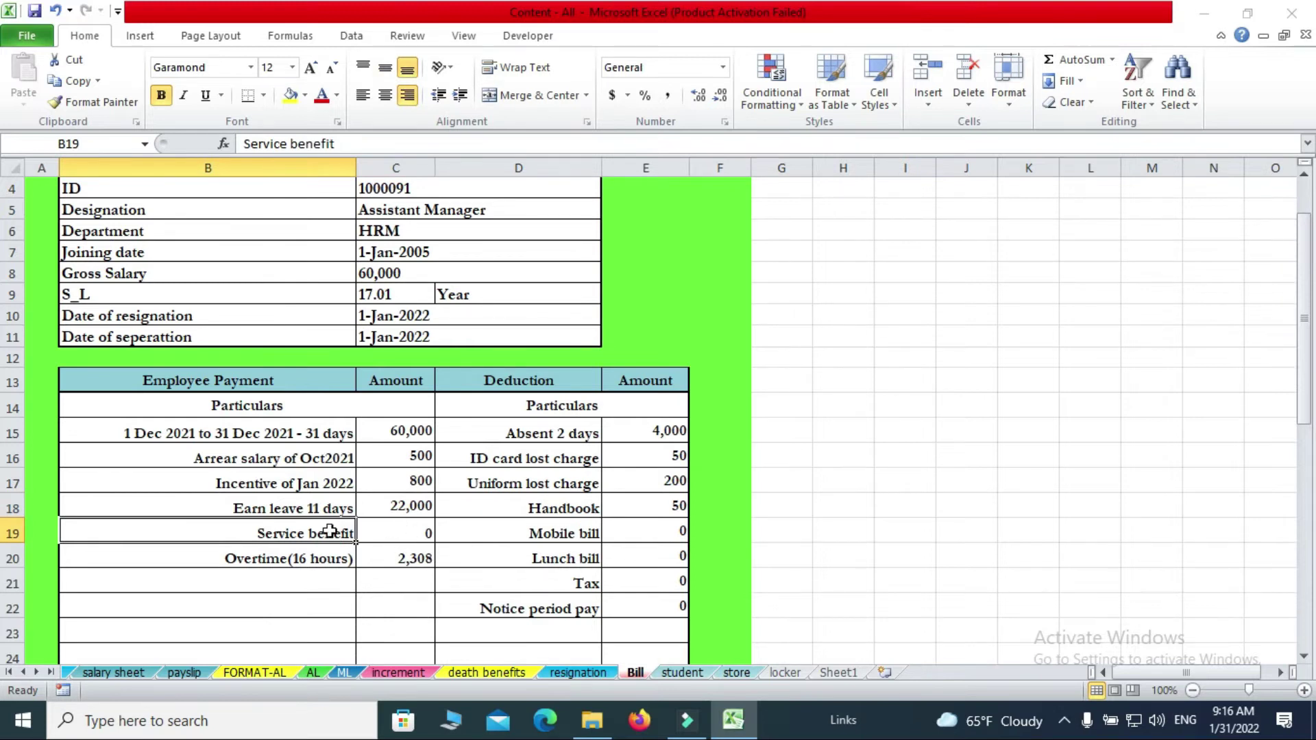
left_click(409, 532)
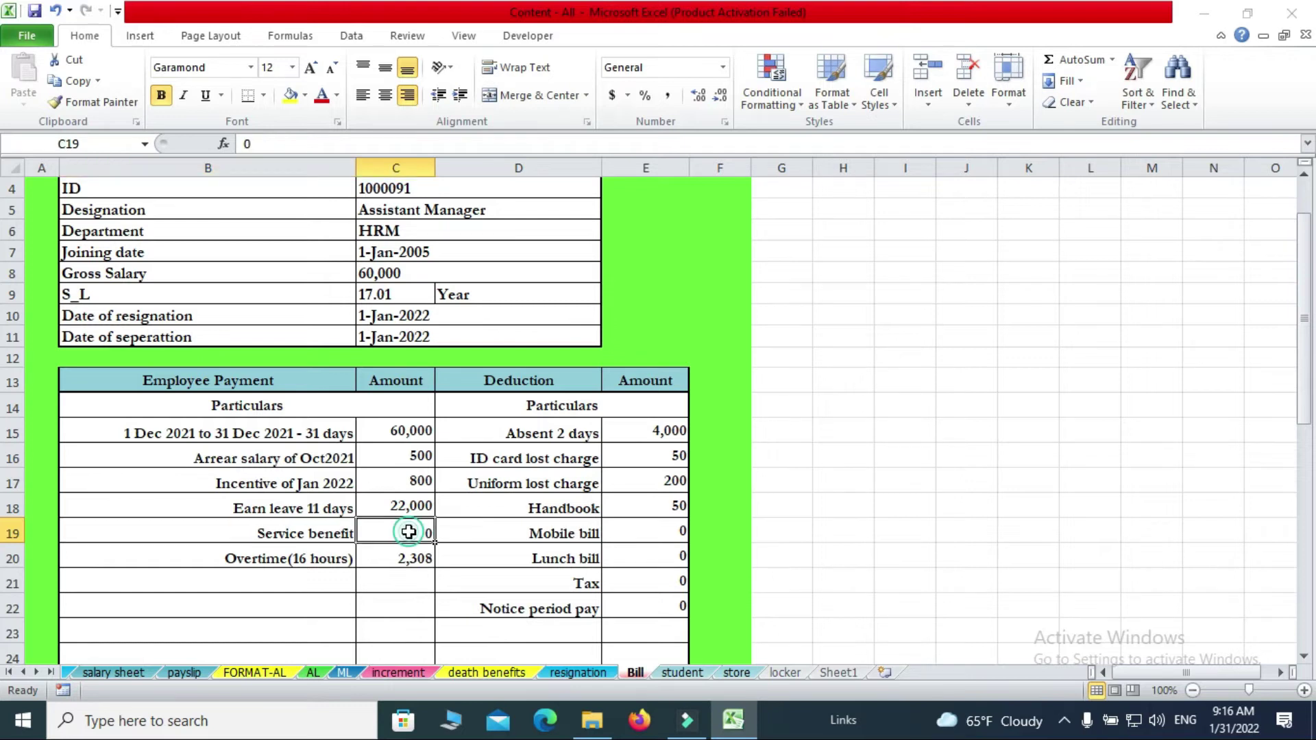
left_click(322, 559)
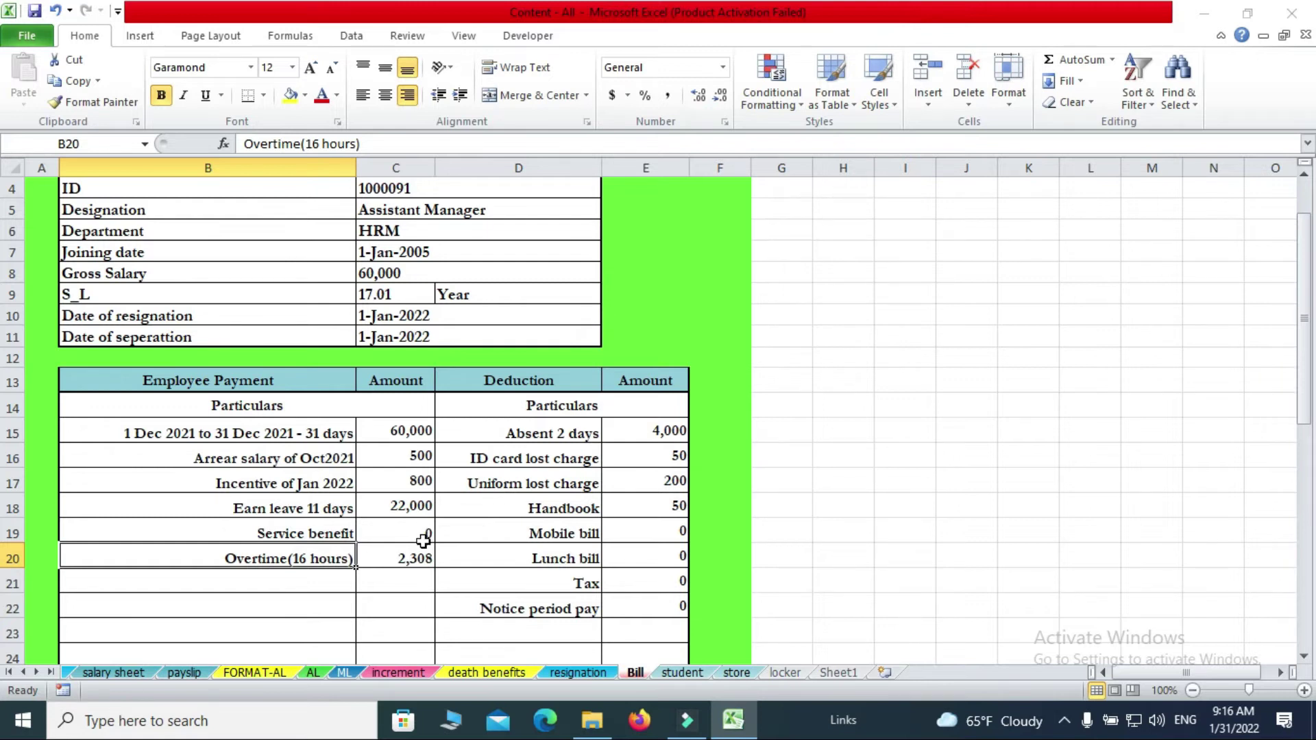
left_click(411, 559)
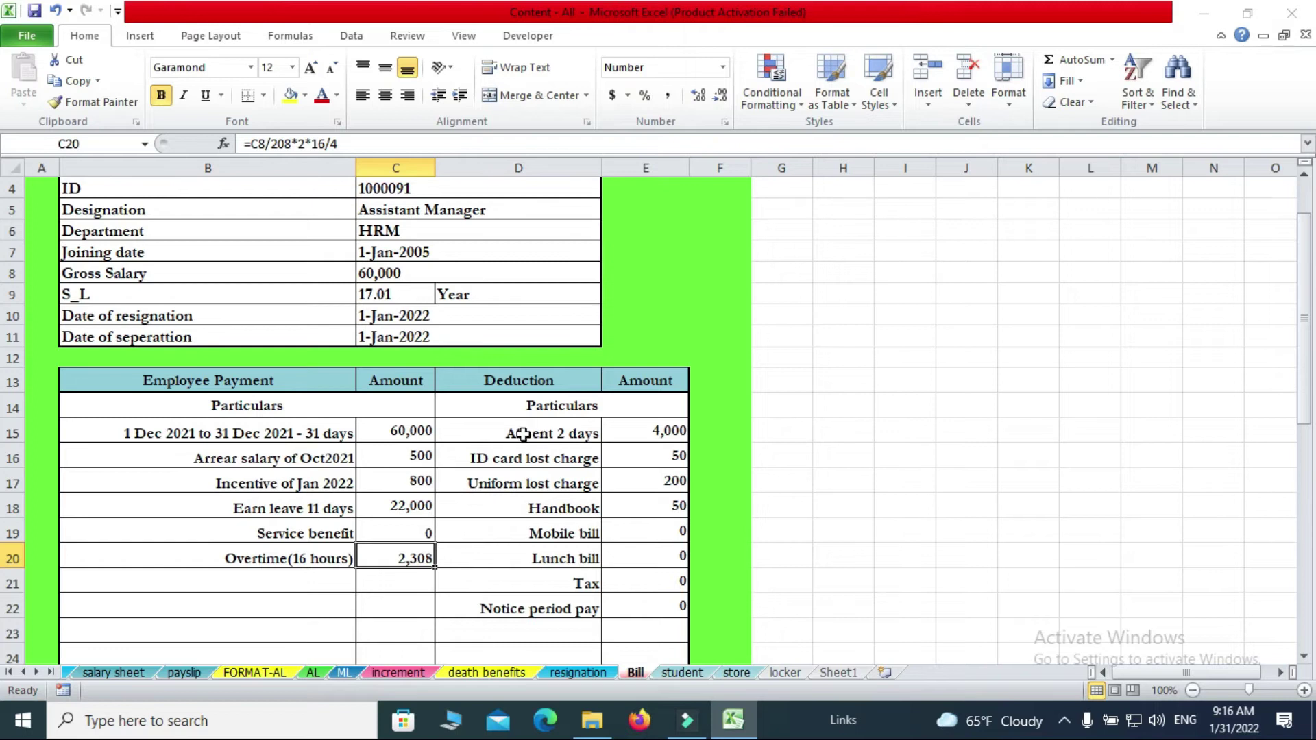
Step: Inspect the absence deduction in row 15 and its formula against the December salary period
left_click(557, 433)
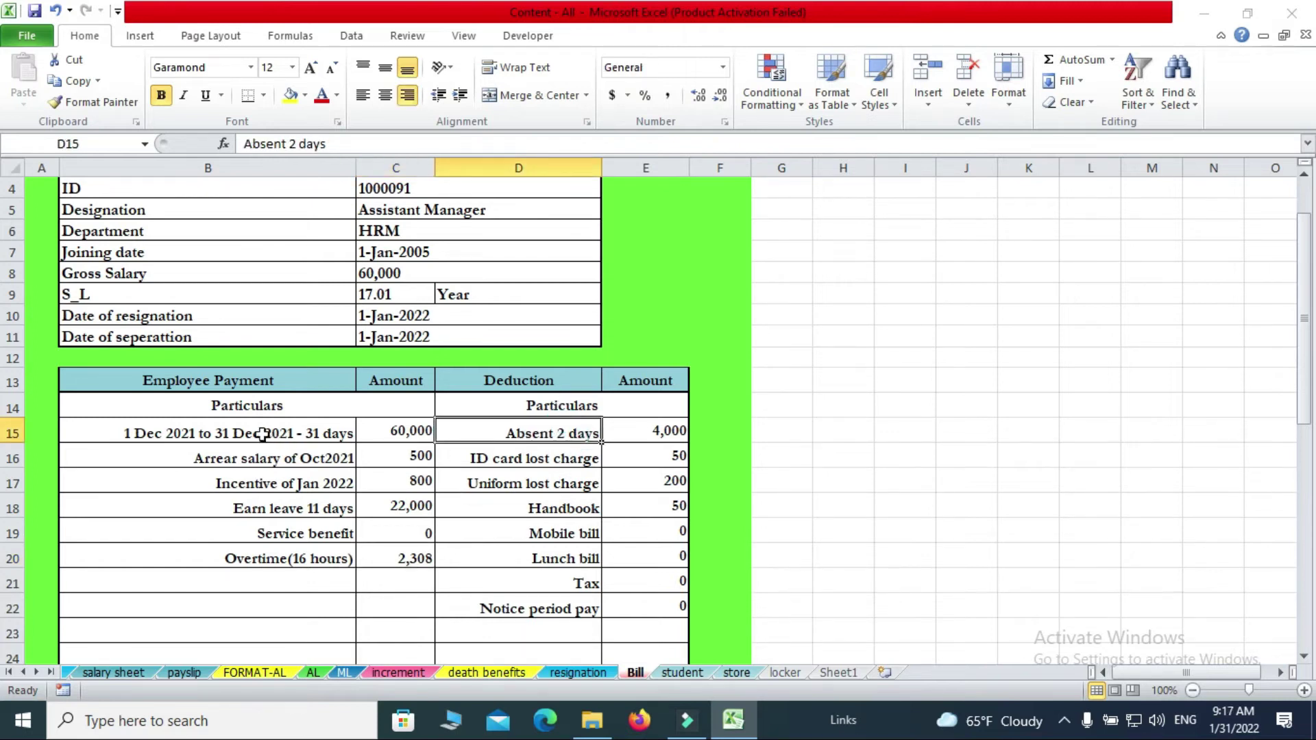
left_click(263, 434)
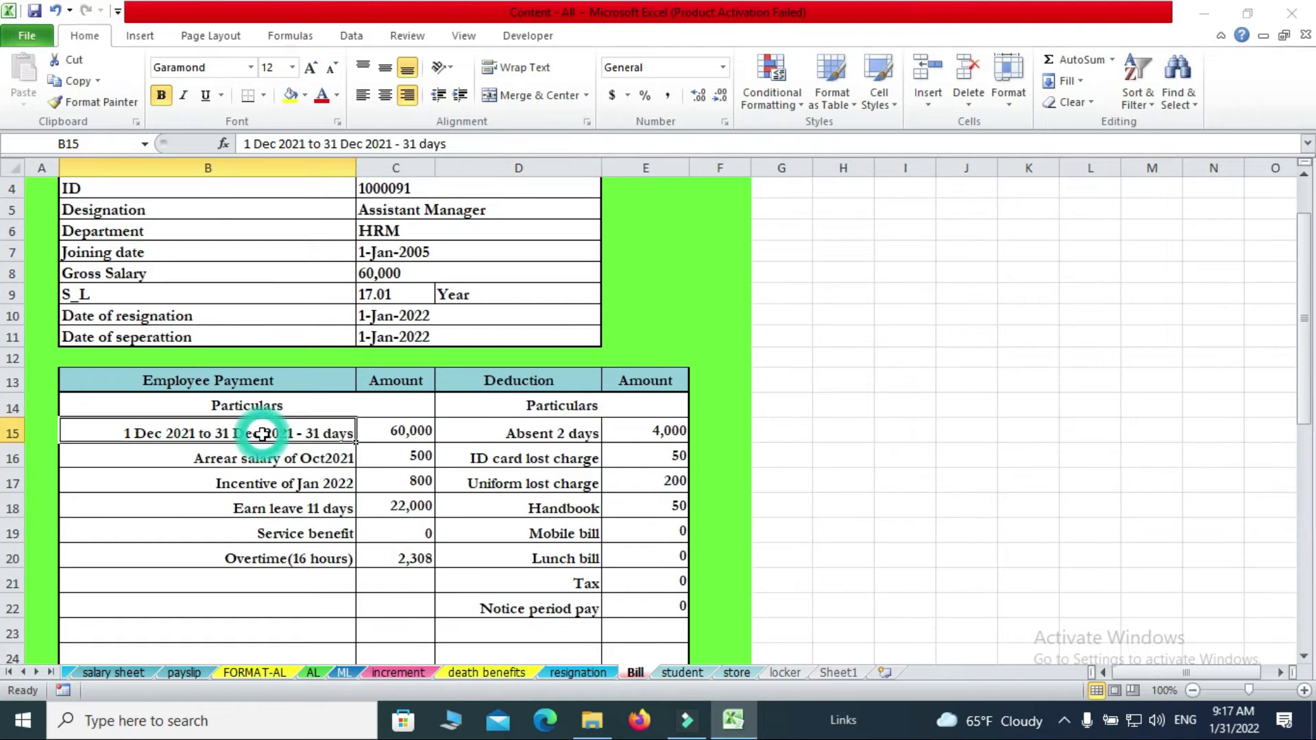
left_click(572, 438)
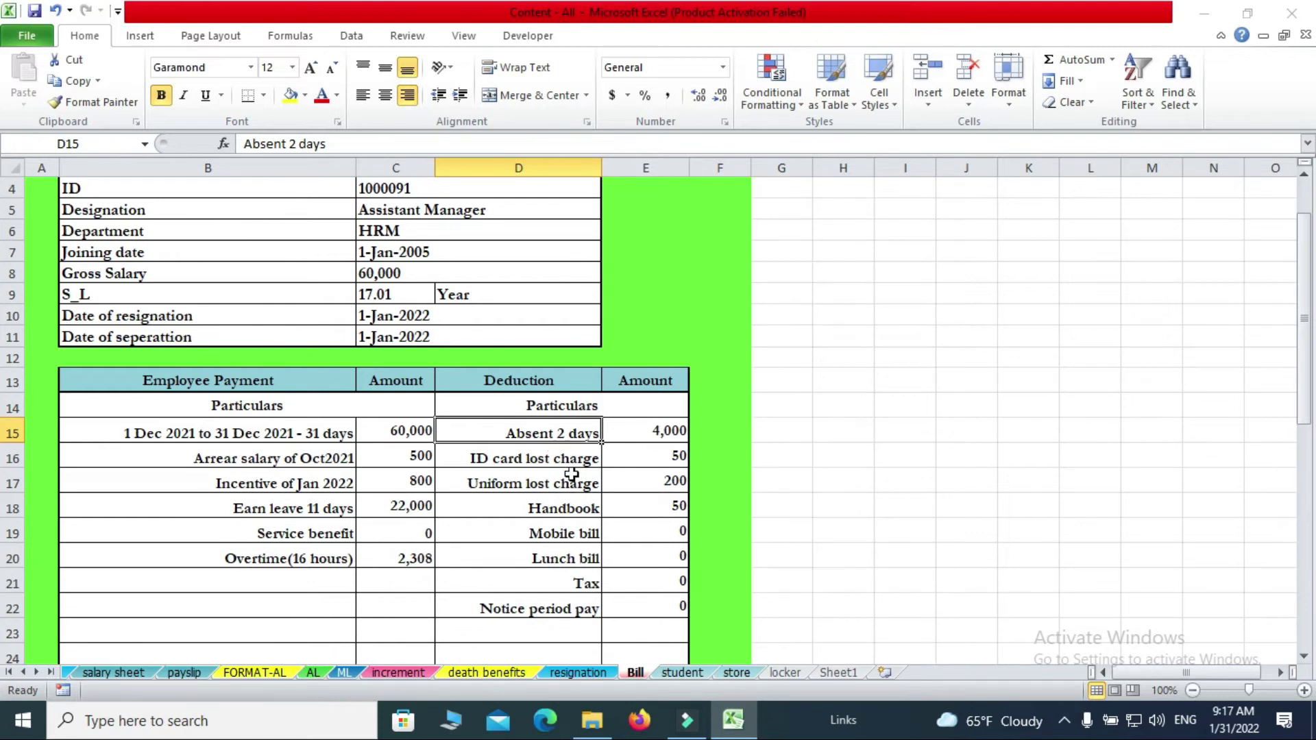
left_click(645, 433)
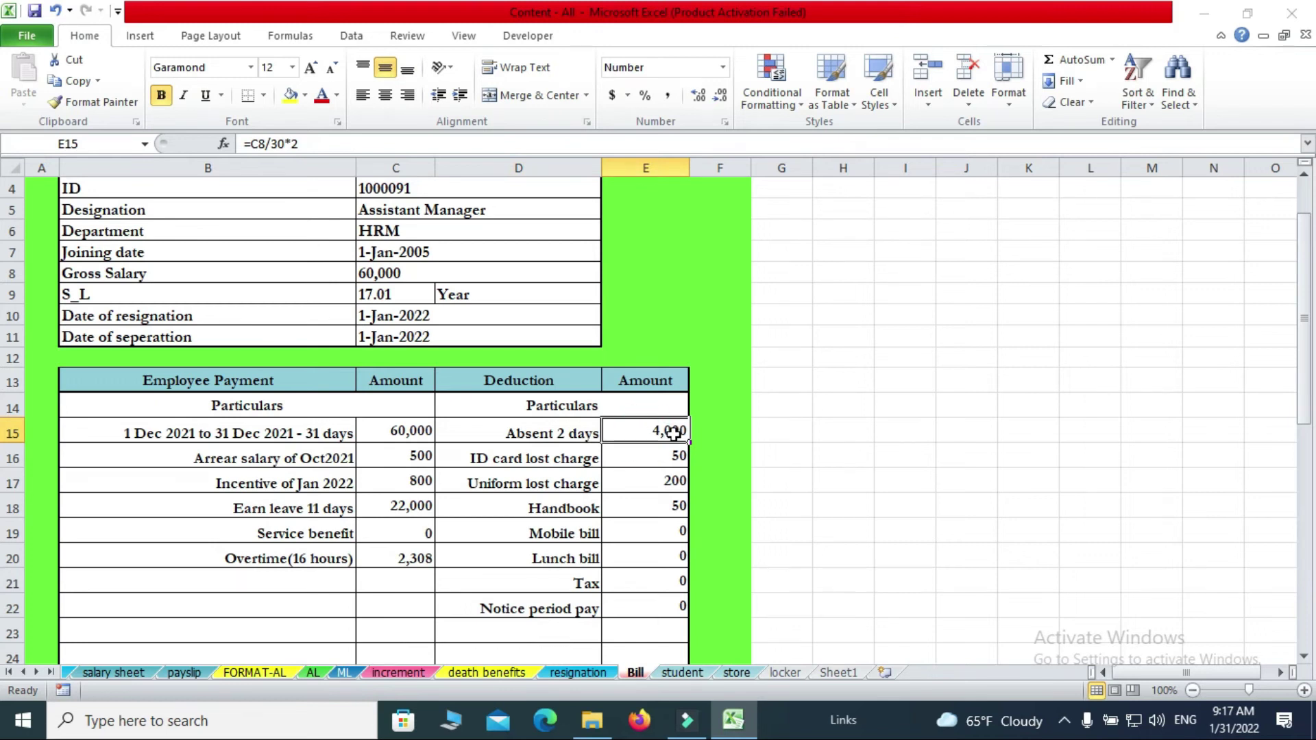
left_click(594, 437)
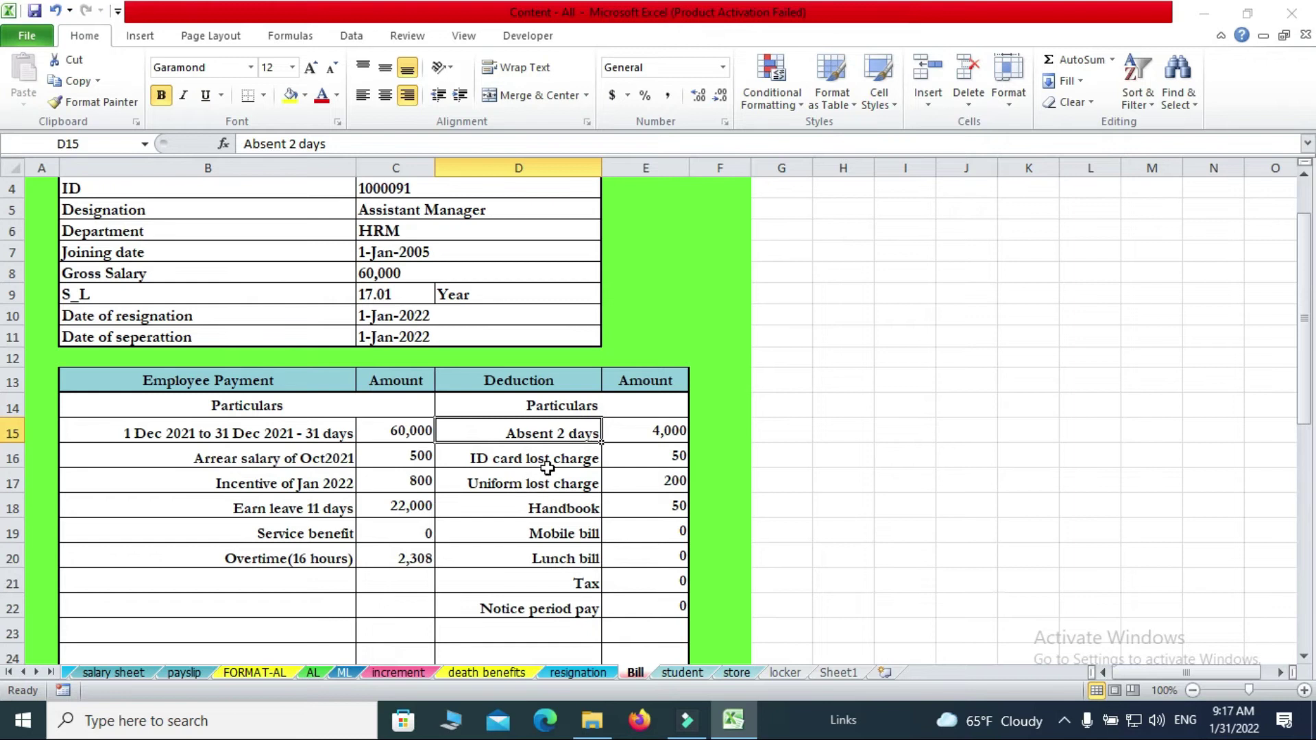
Step: Go through the remaining deduction items from ID card and uniform lost charges to handbook, mobile bill, lunch bill and tax
left_click(570, 455)
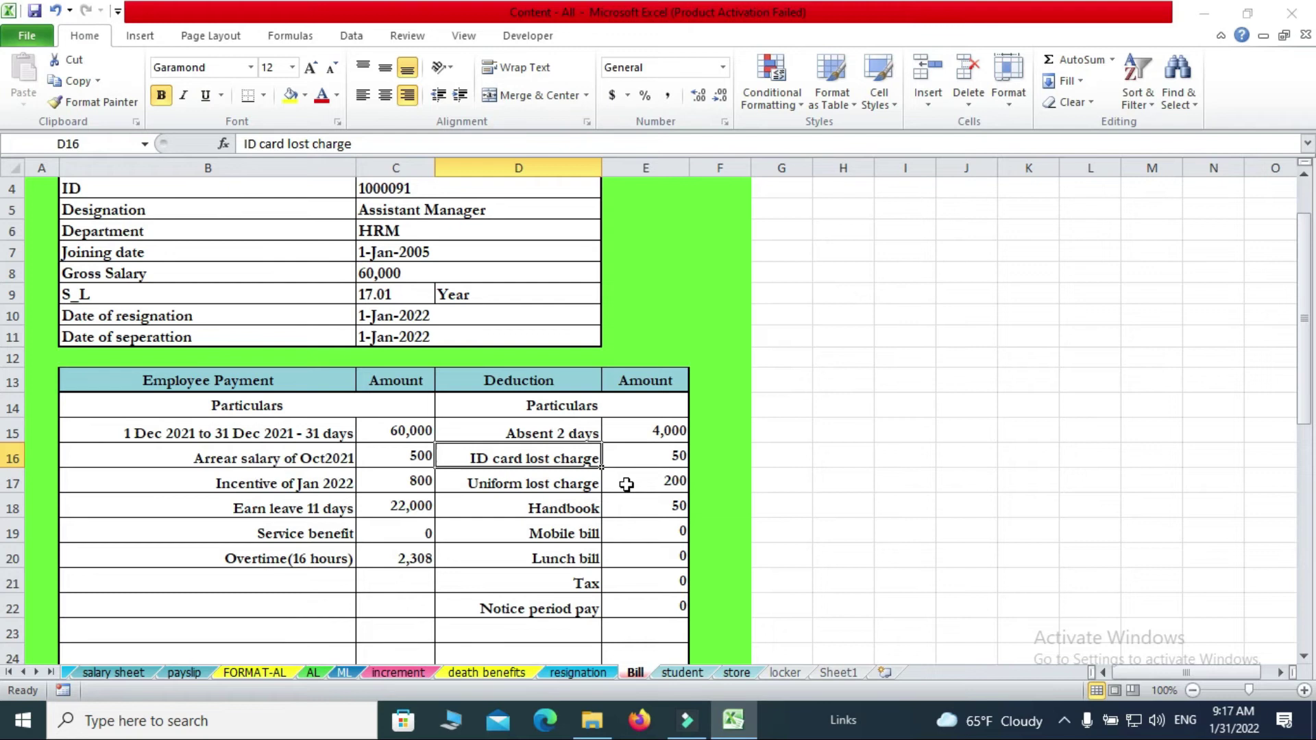
left_click(661, 459)
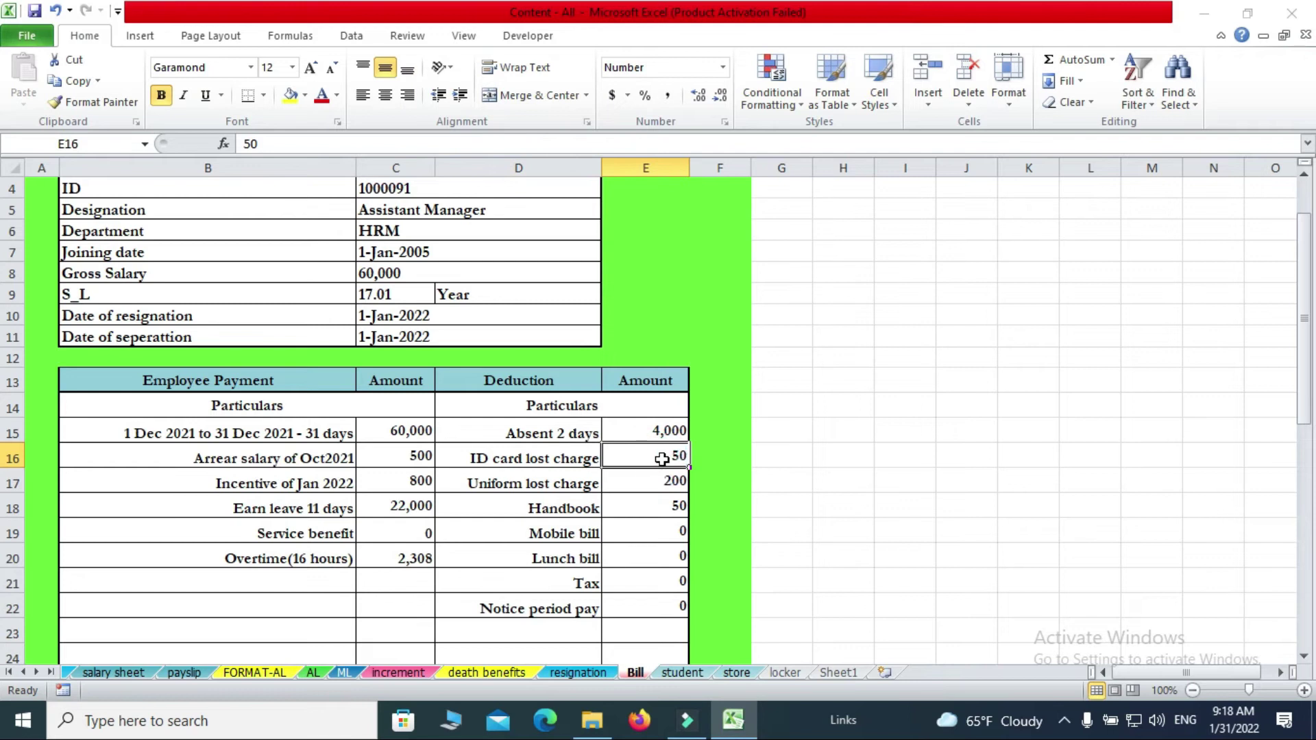
left_click(578, 484)
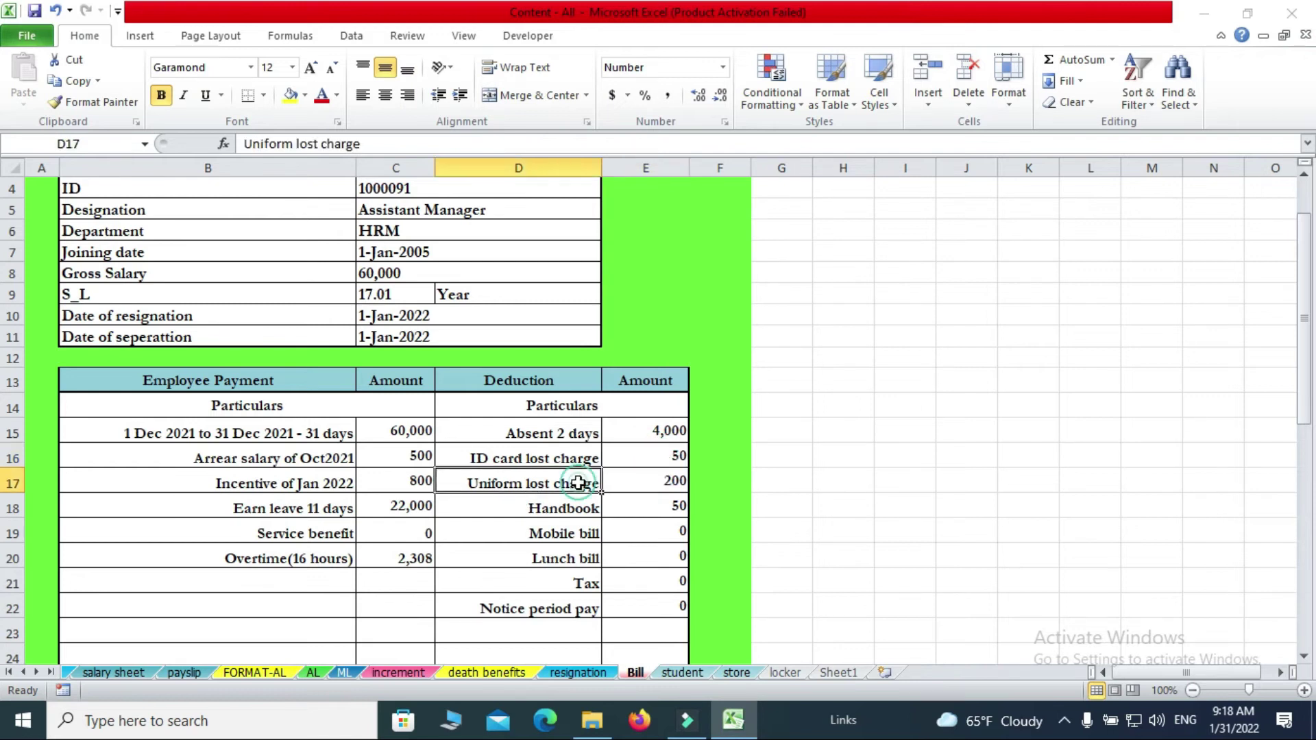
left_click(632, 483)
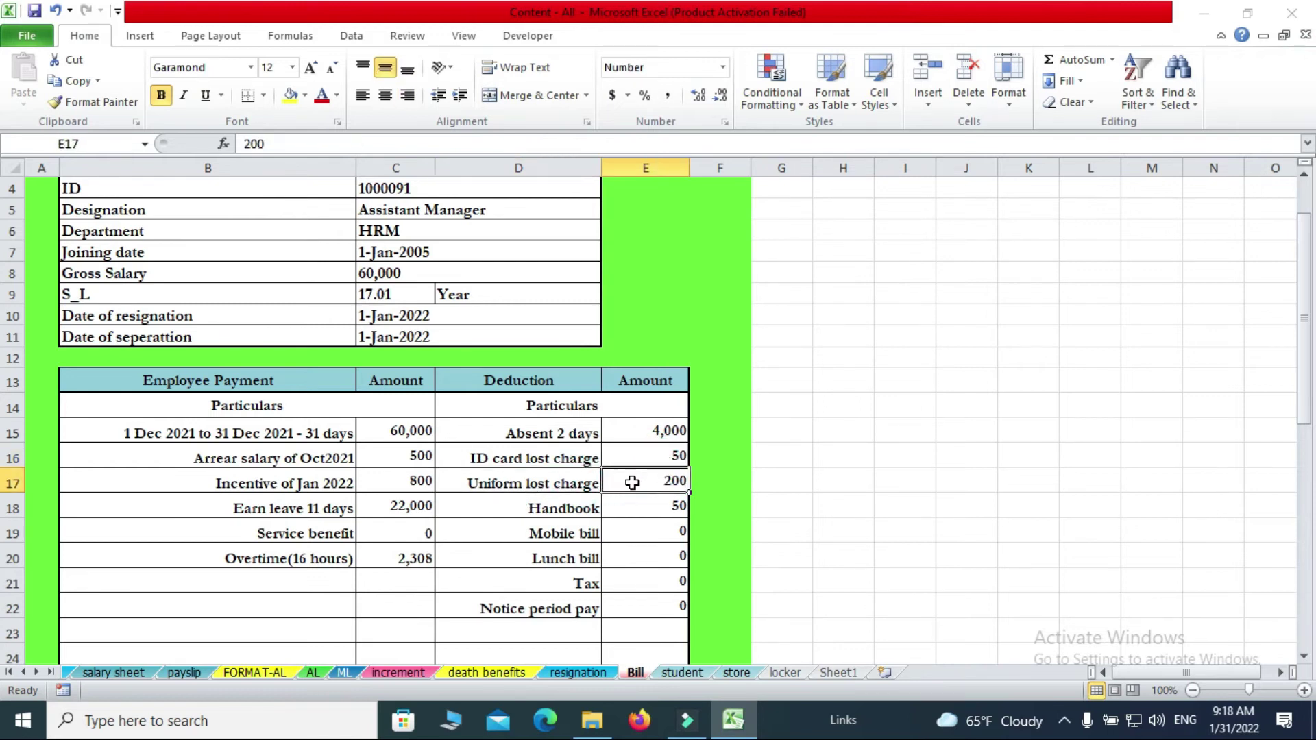
left_click(574, 511)
left_click(569, 538)
left_click(568, 560)
left_click(571, 584)
scroll(580, 581, "down", 1)
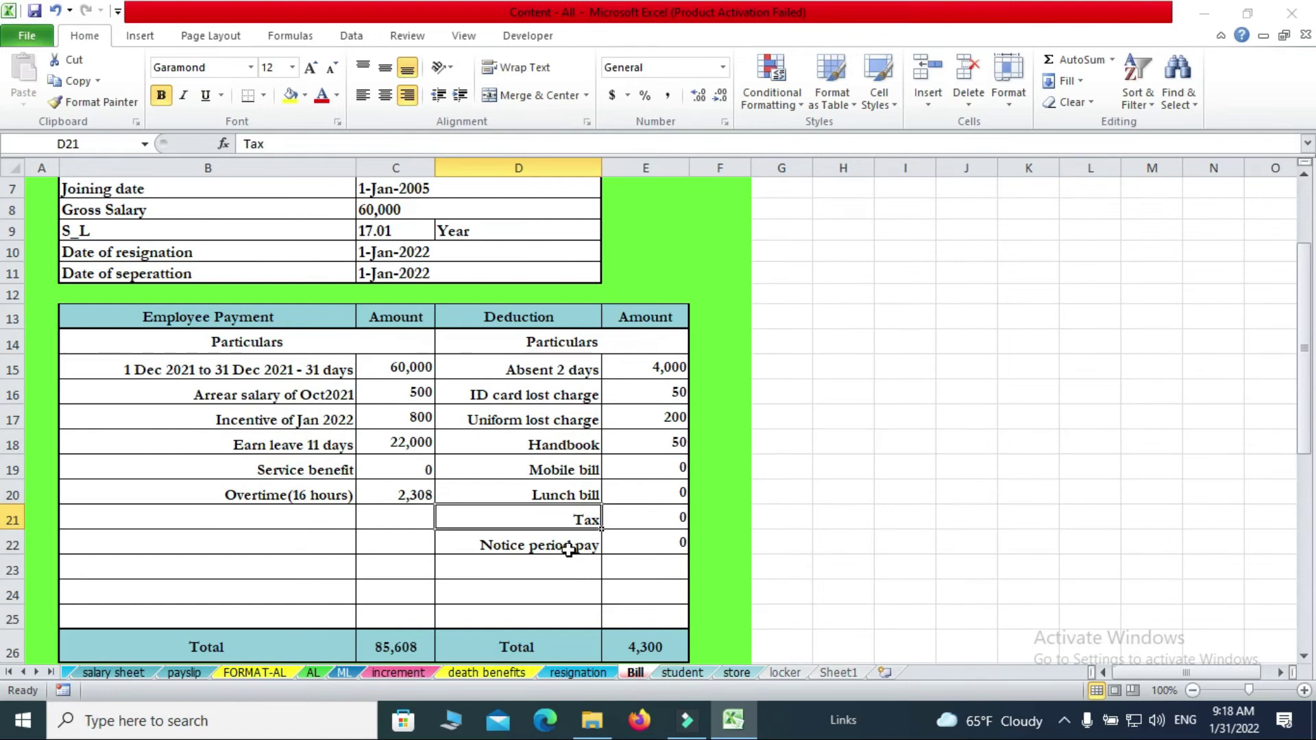
Step: Check the notice period pay deduction and its amount in row 22
left_click(558, 548)
left_click(658, 544)
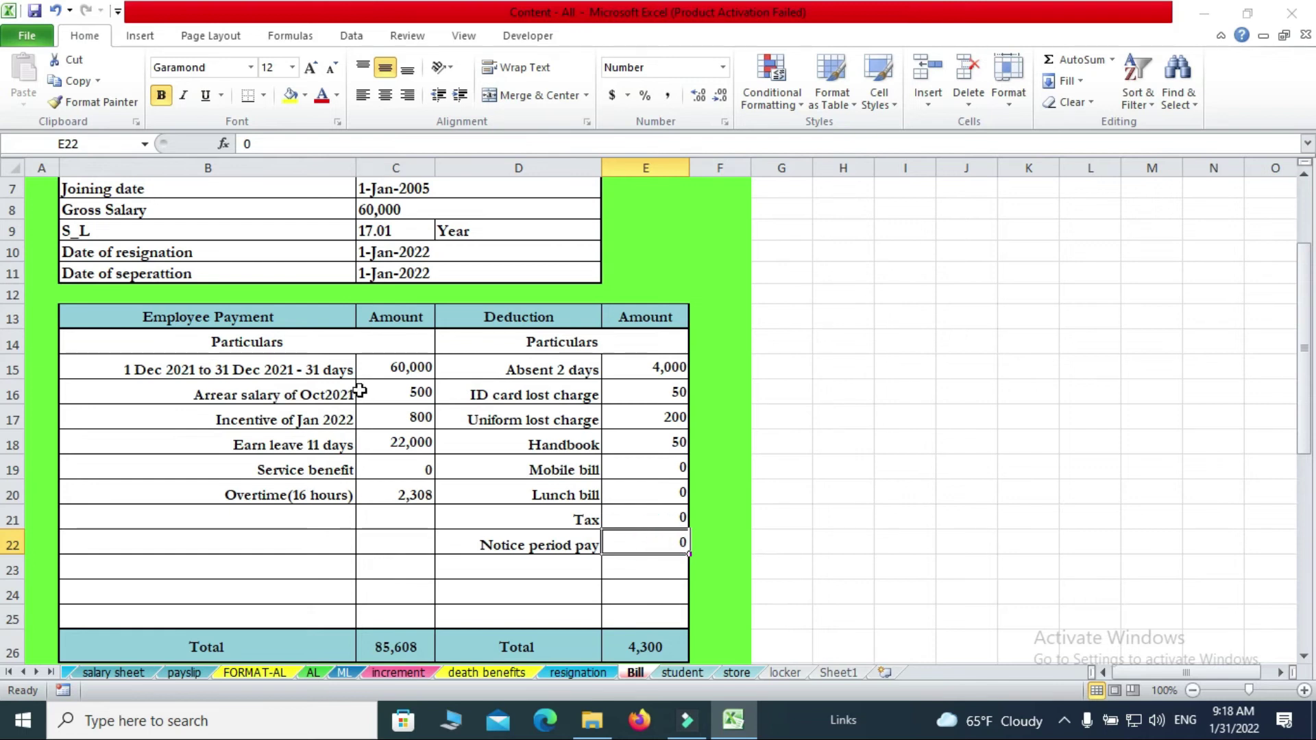
Step: Review the payment amounts in C15:C20 and the deduction amounts in E15:E22 against their total formulas in C26 and E26
left_click(251, 317)
left_click_drag(392, 365, 406, 496)
left_click_drag(409, 365, 405, 494)
scroll(405, 521, "down", 1)
left_click(397, 586)
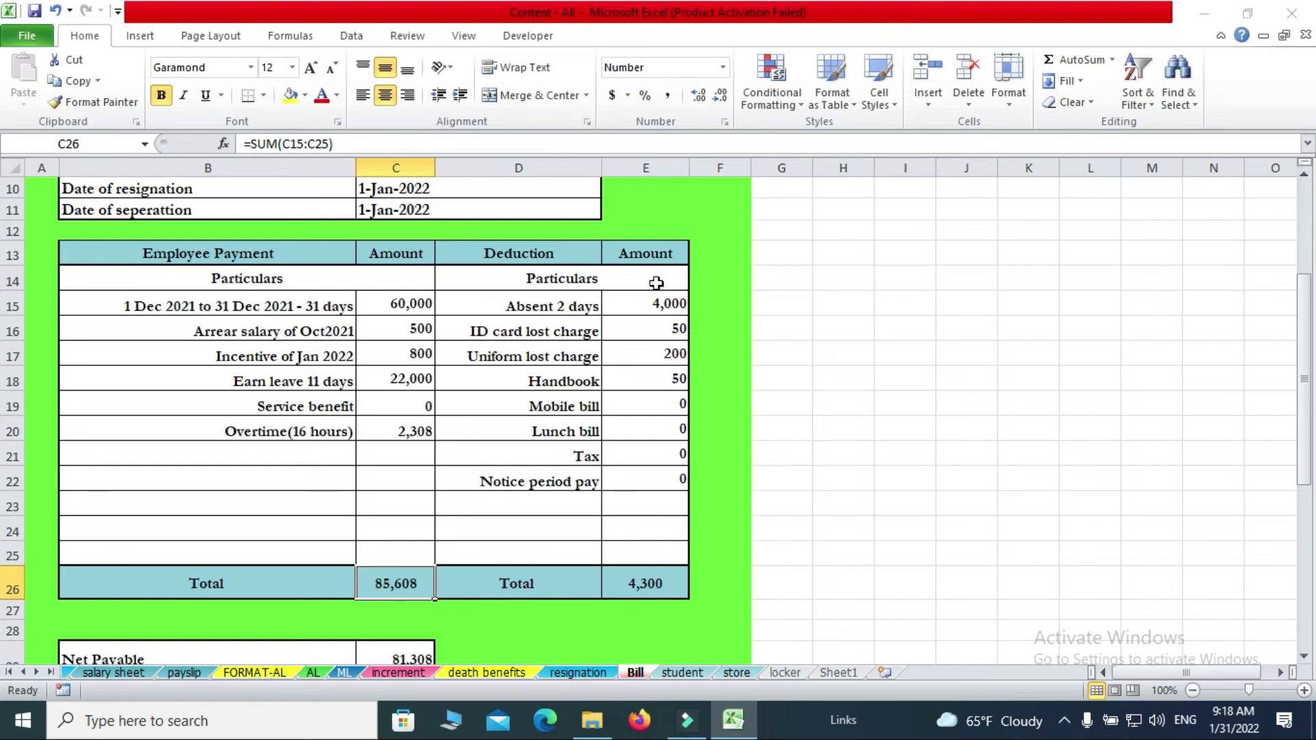
left_click_drag(673, 302, 678, 481)
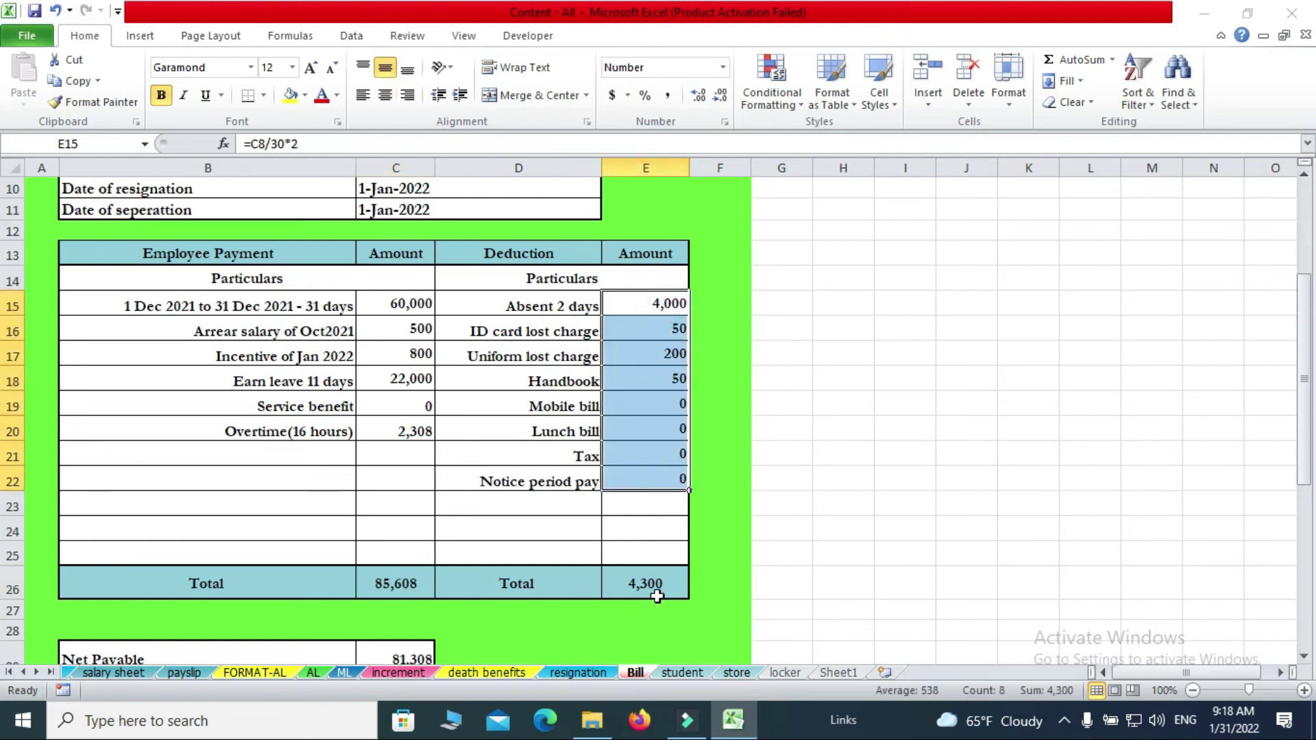
left_click(656, 589)
Step: Inspect the Net Payable formula in C29 against the payment total in C26 and the deduction total in E26
scroll(651, 579, "down", 2)
left_click(397, 444)
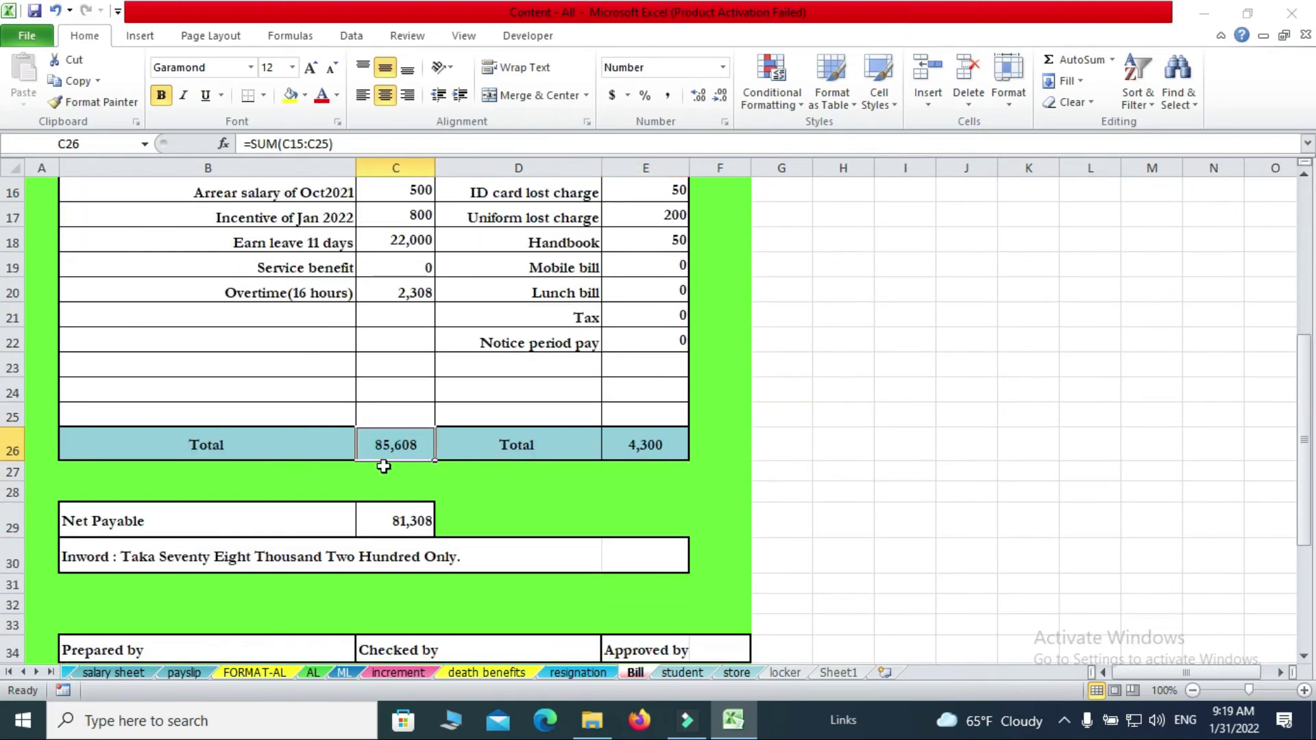
left_click(653, 446)
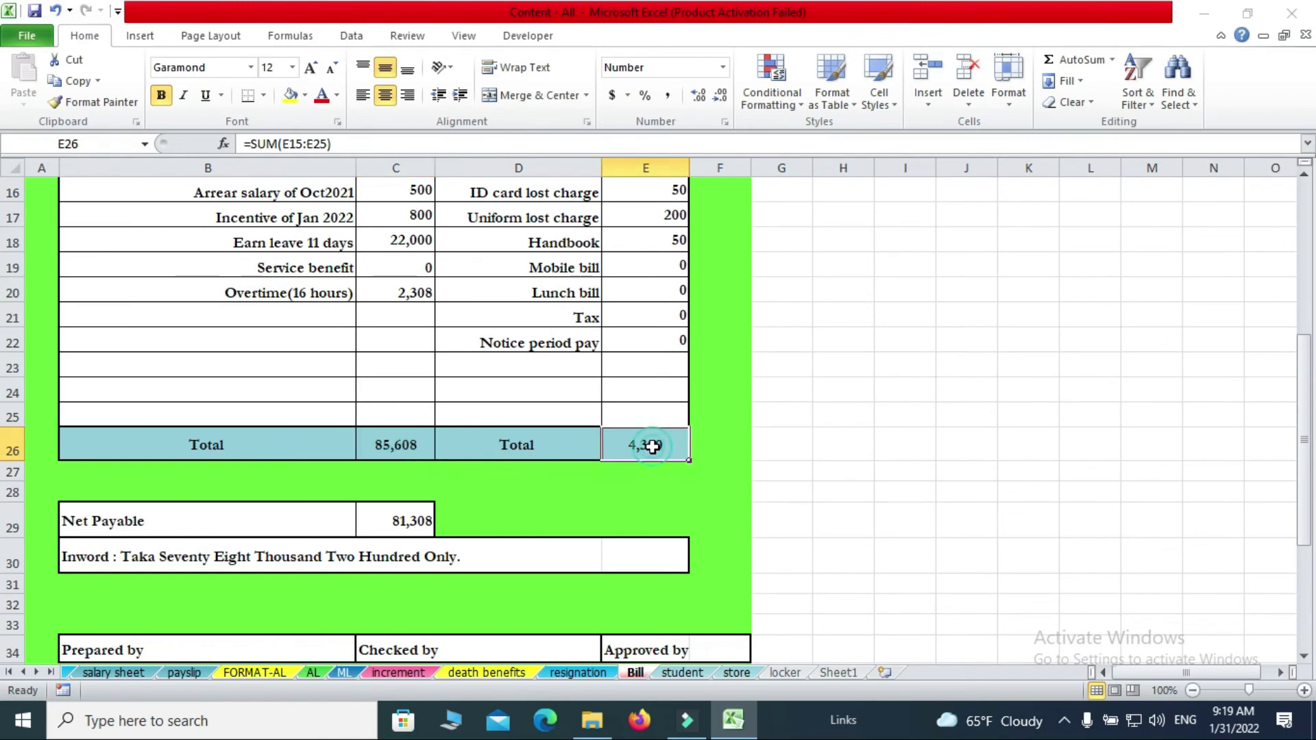
left_click(407, 523)
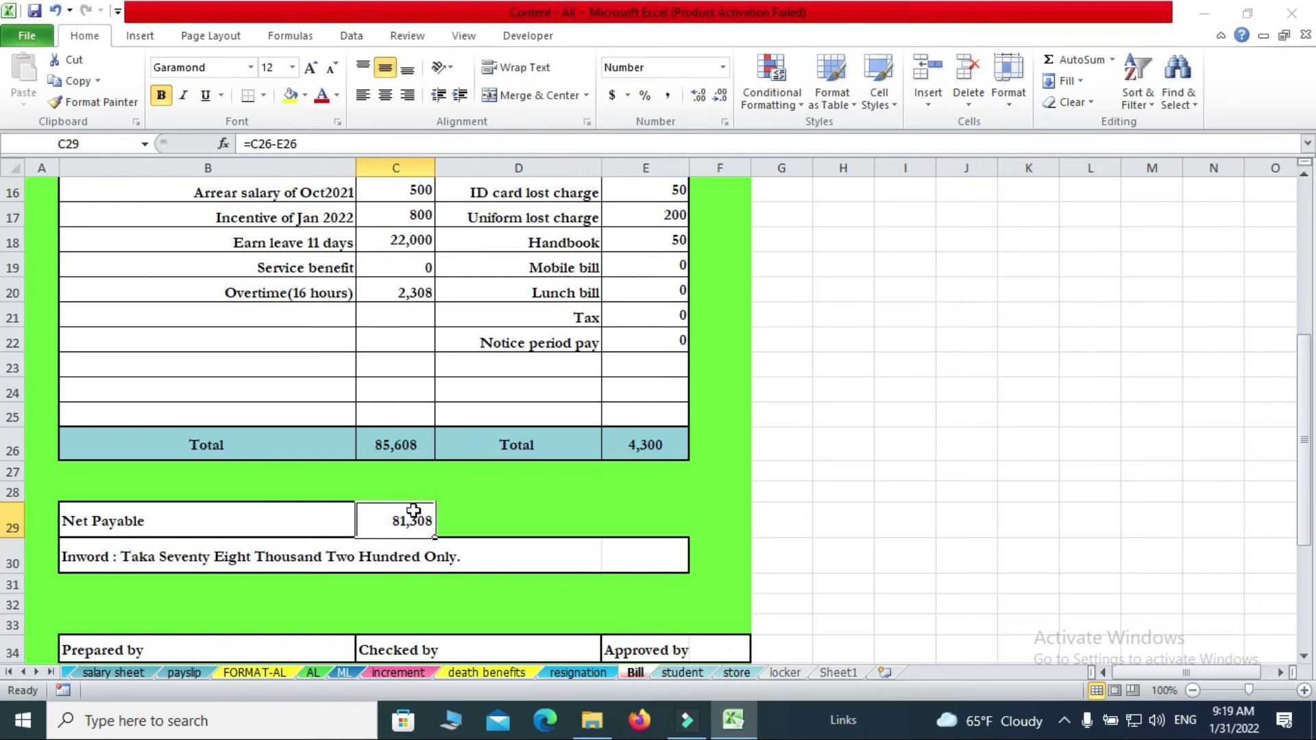
Step: Go through the Prepared by, Checked by and Approved by fields in row 34 and the signature space above them
scroll(413, 510, "down", 1)
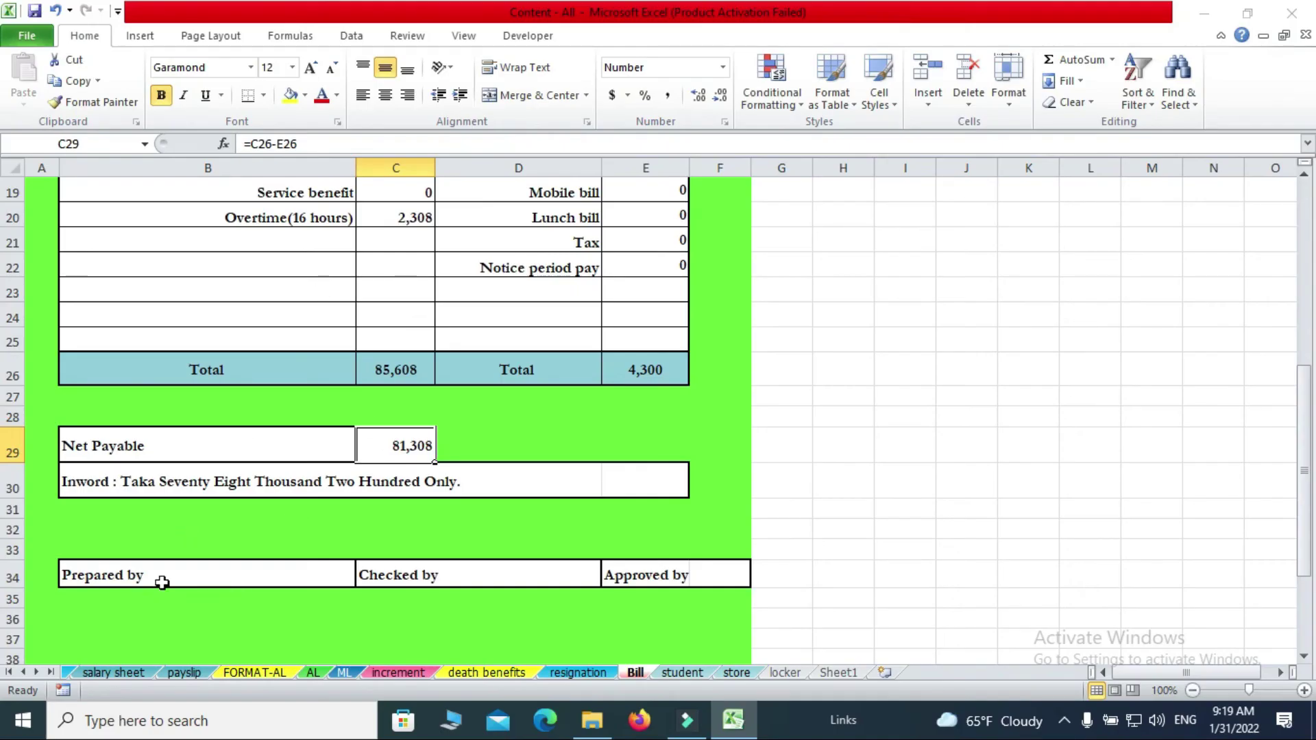
left_click(182, 575)
left_click(459, 575)
left_click(699, 575)
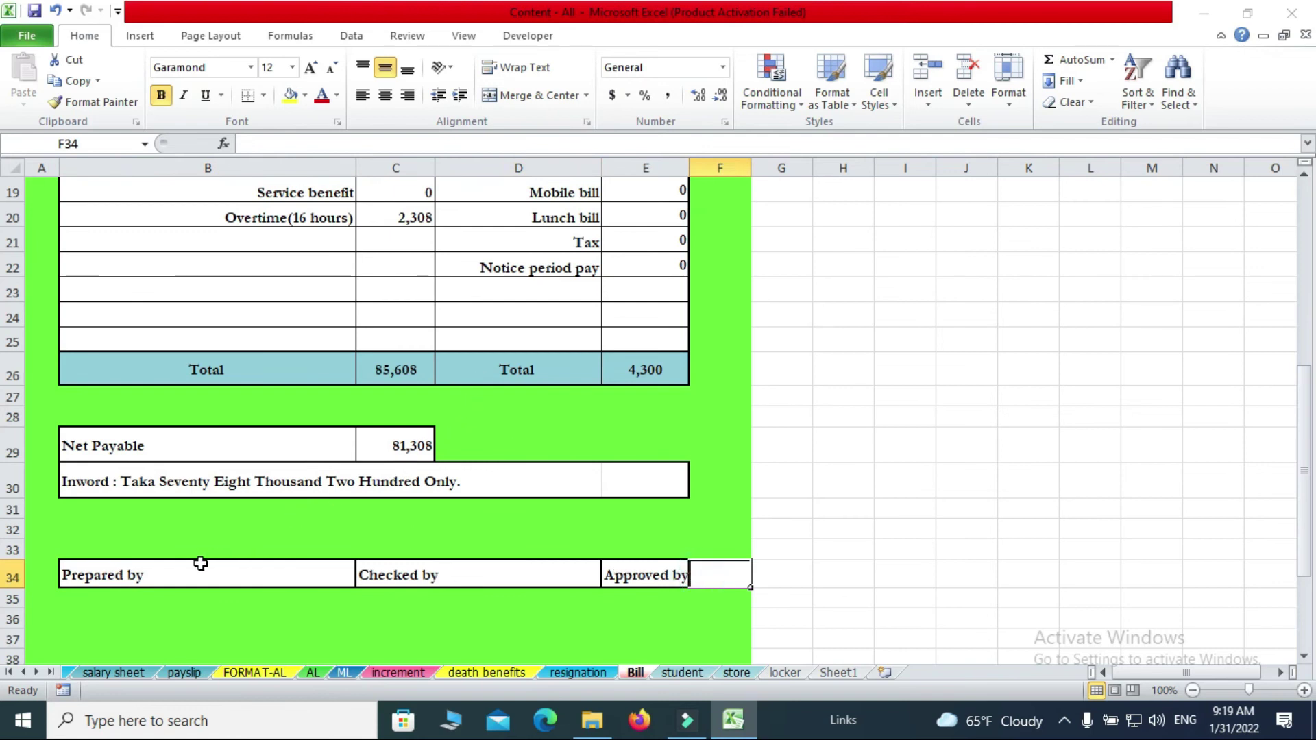
left_click(147, 534)
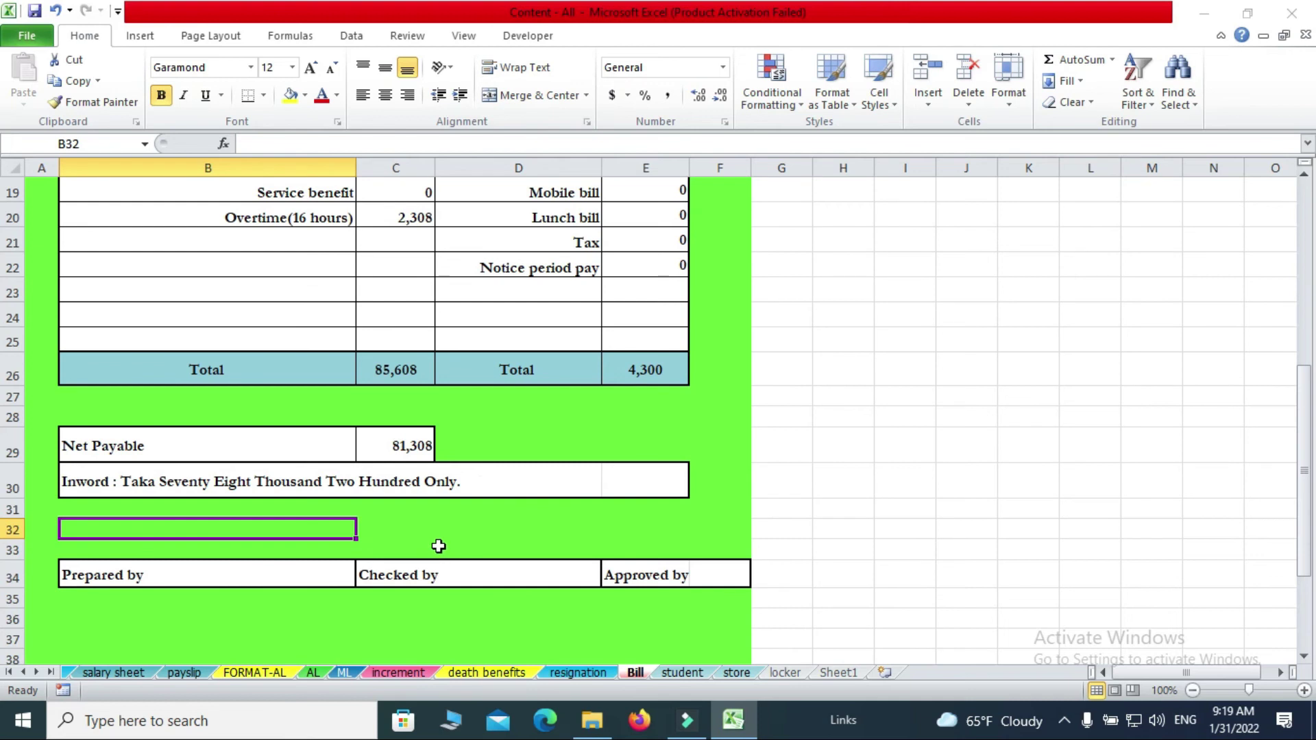
left_click(408, 534)
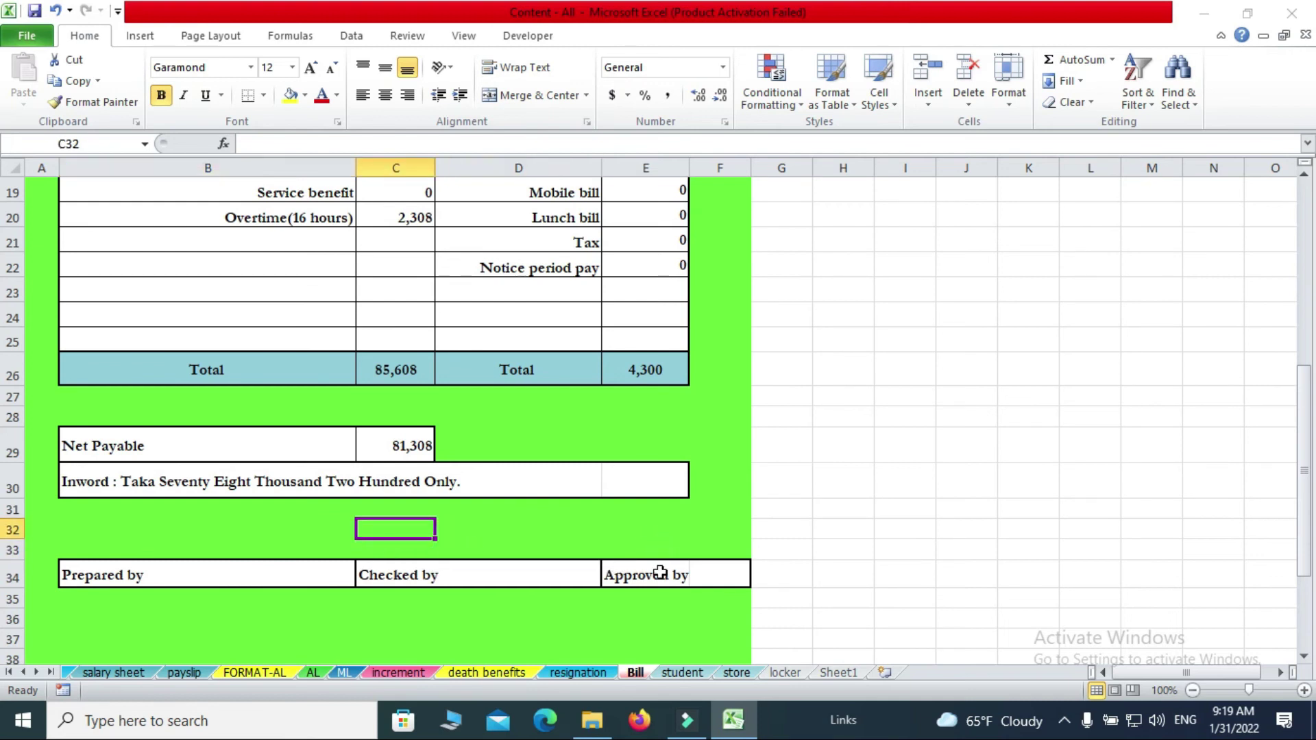
left_click(660, 573)
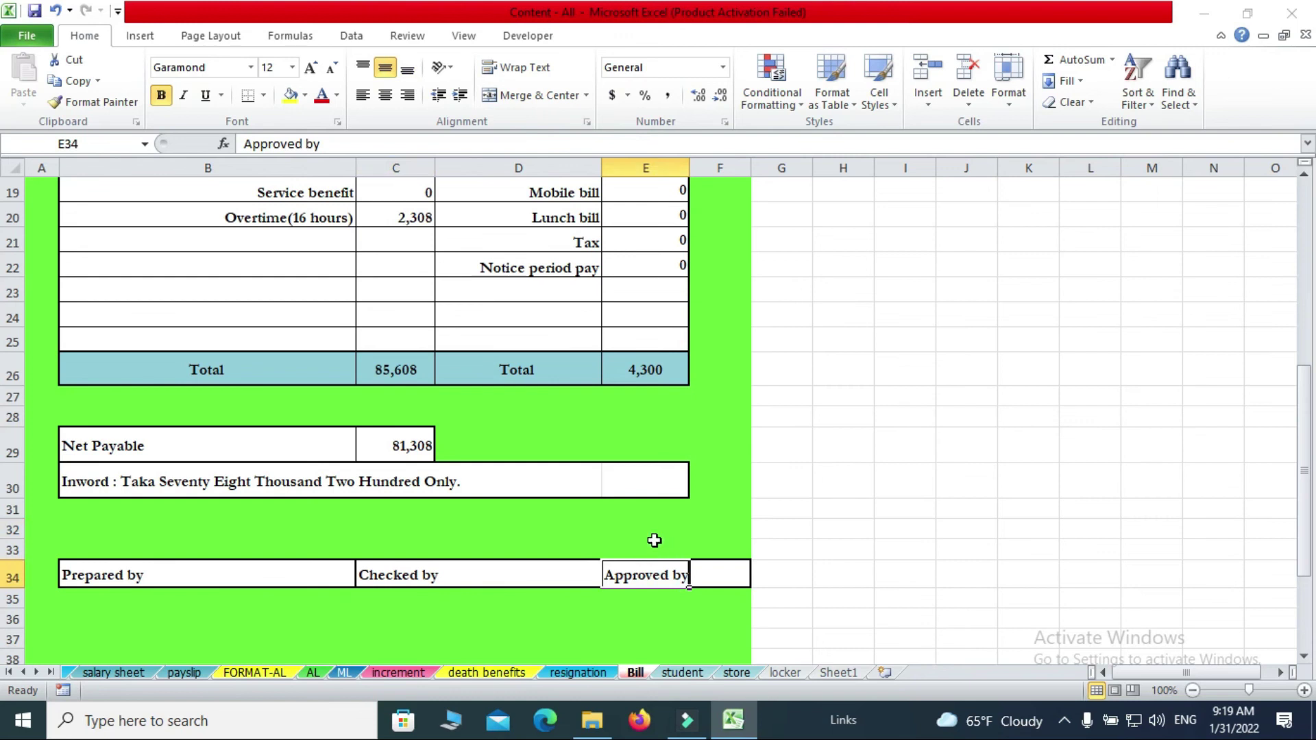
Step: Examine the Received by box in rows 40 to 43 where the employee signs, and return to the start of the sheet
scroll(655, 541, "down", 2)
scroll(631, 564, "up", 3)
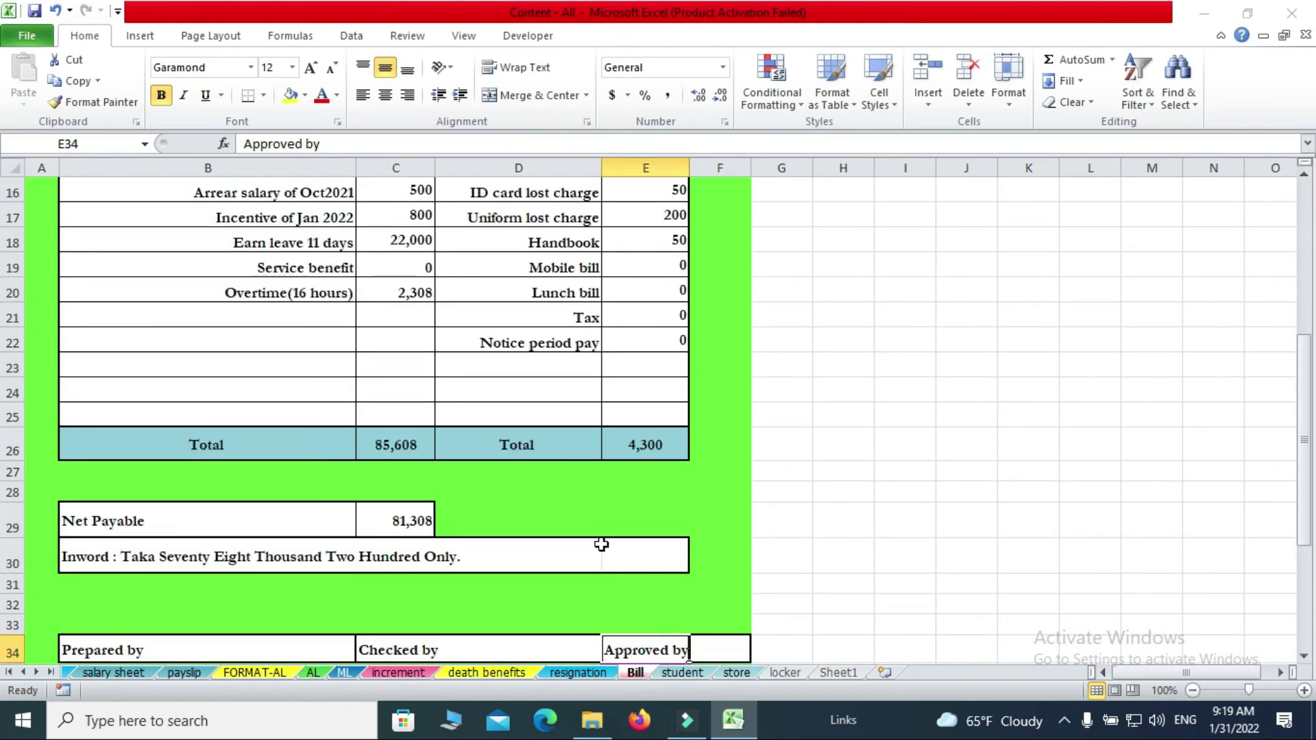
scroll(504, 531, "down", 2)
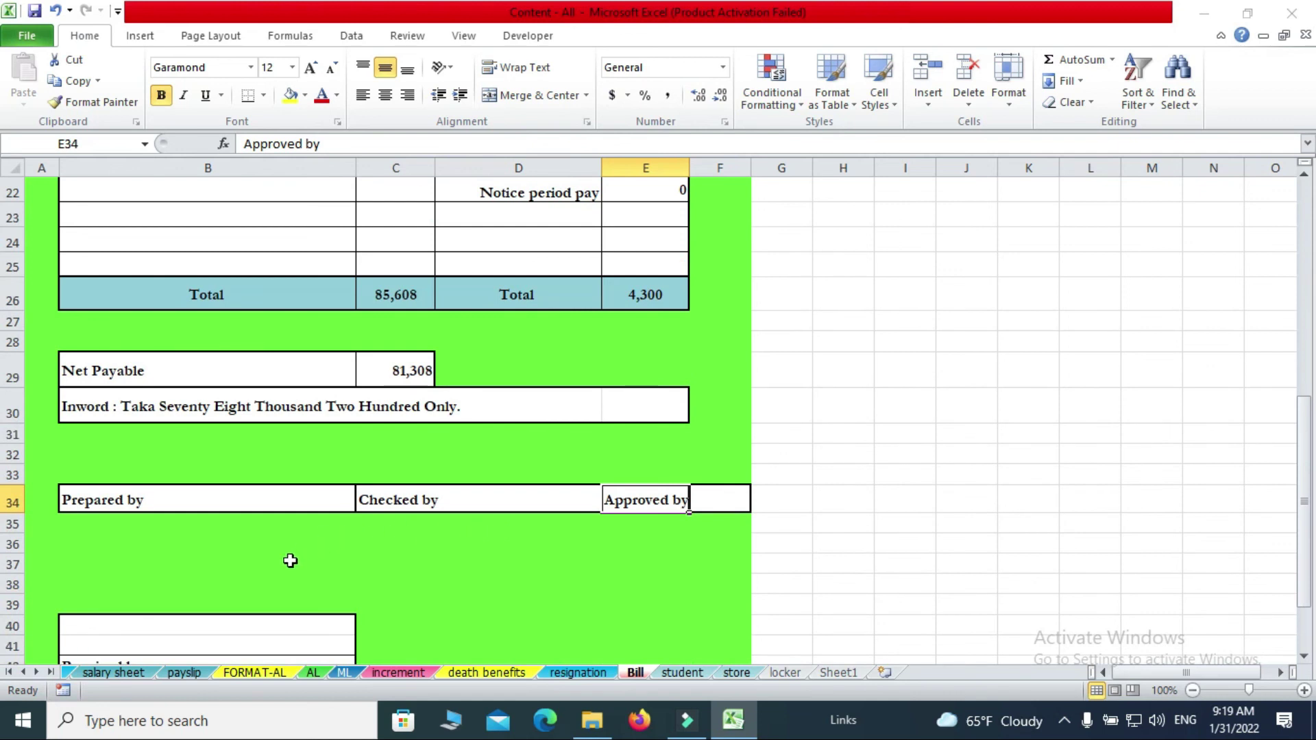
scroll(288, 560, "down", 1)
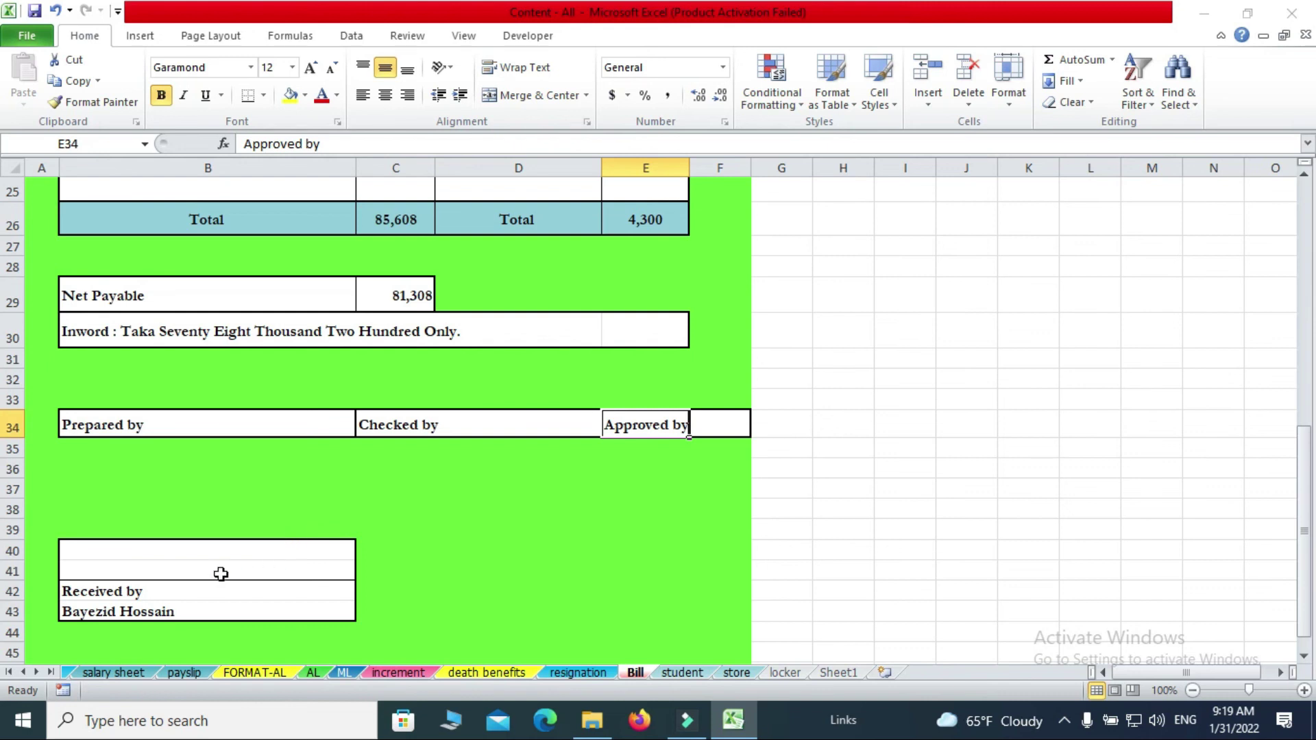
left_click(130, 562)
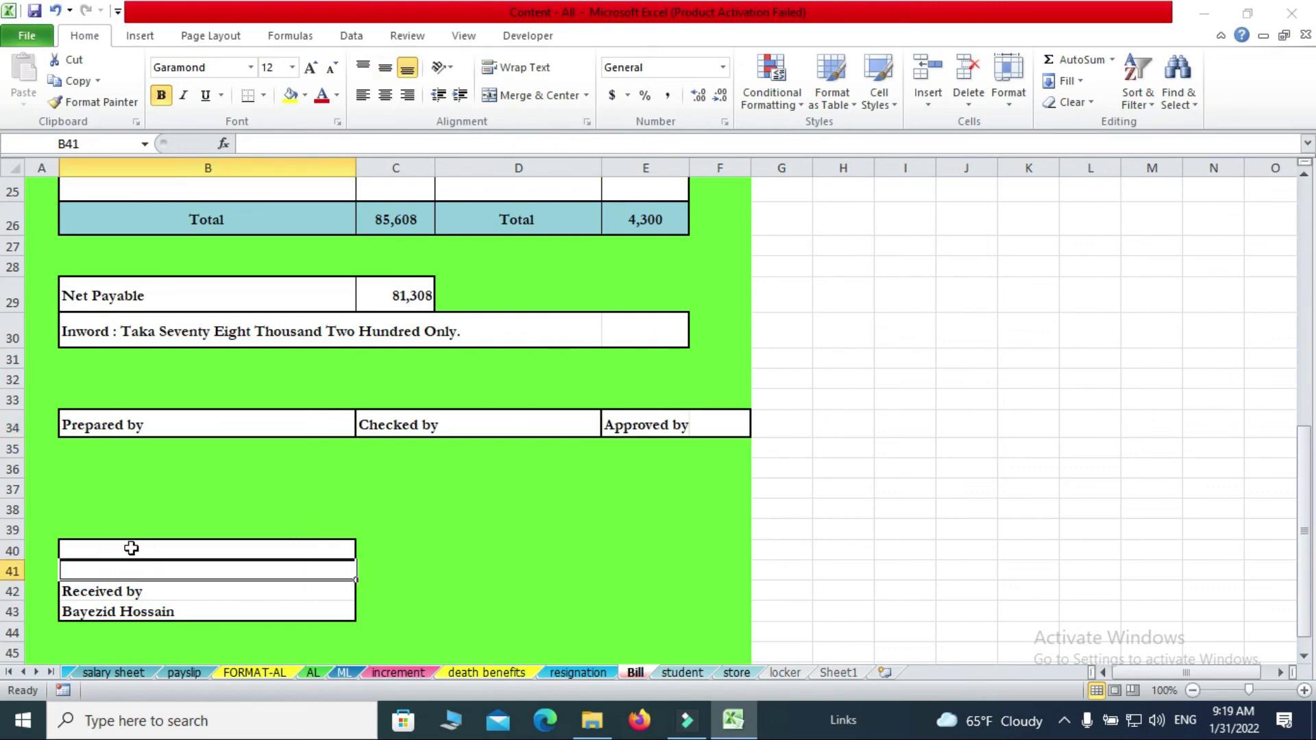
left_click(263, 505)
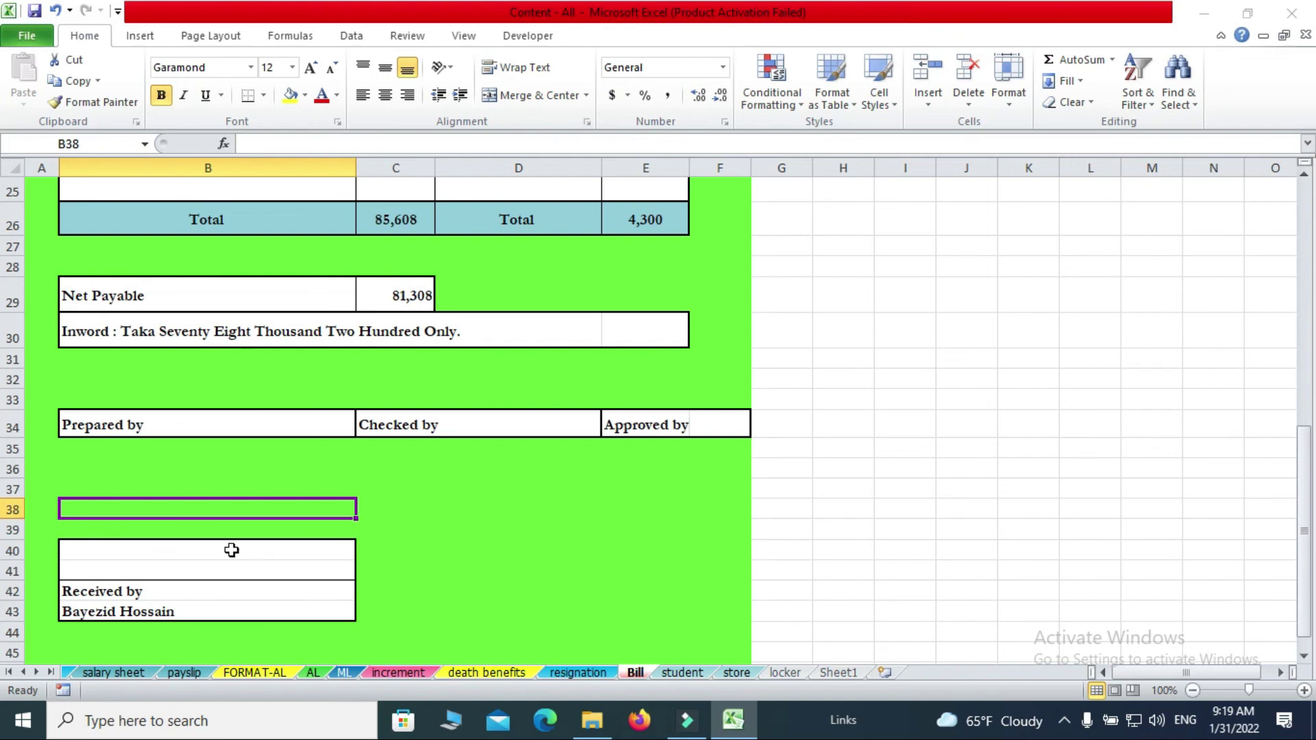
left_click(146, 566)
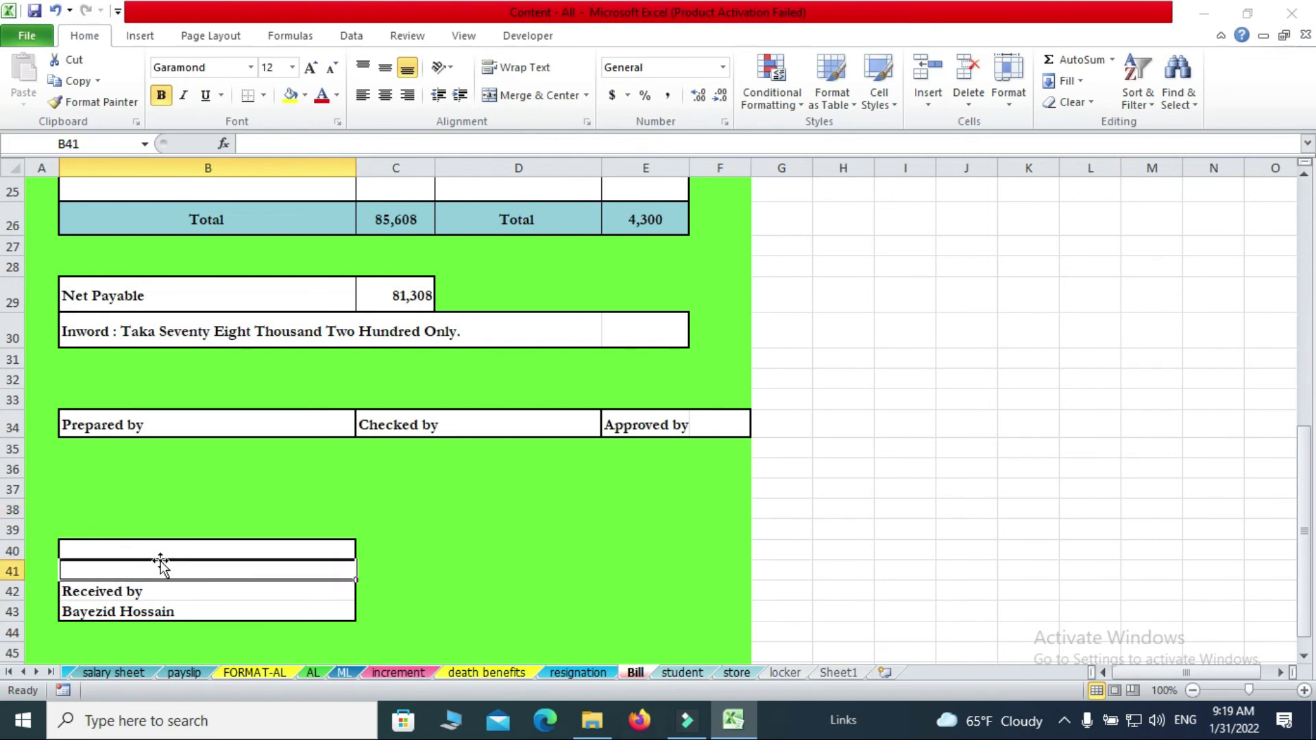
scroll(182, 559, "up", 8)
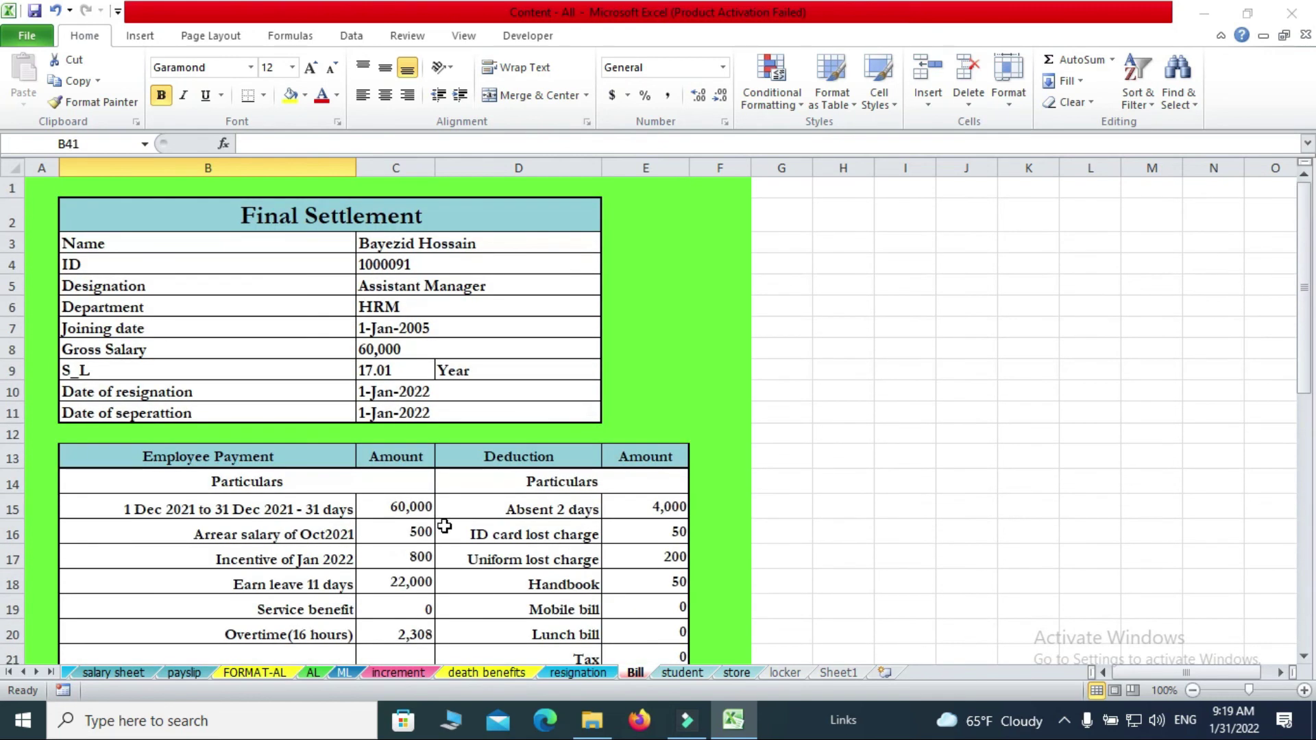